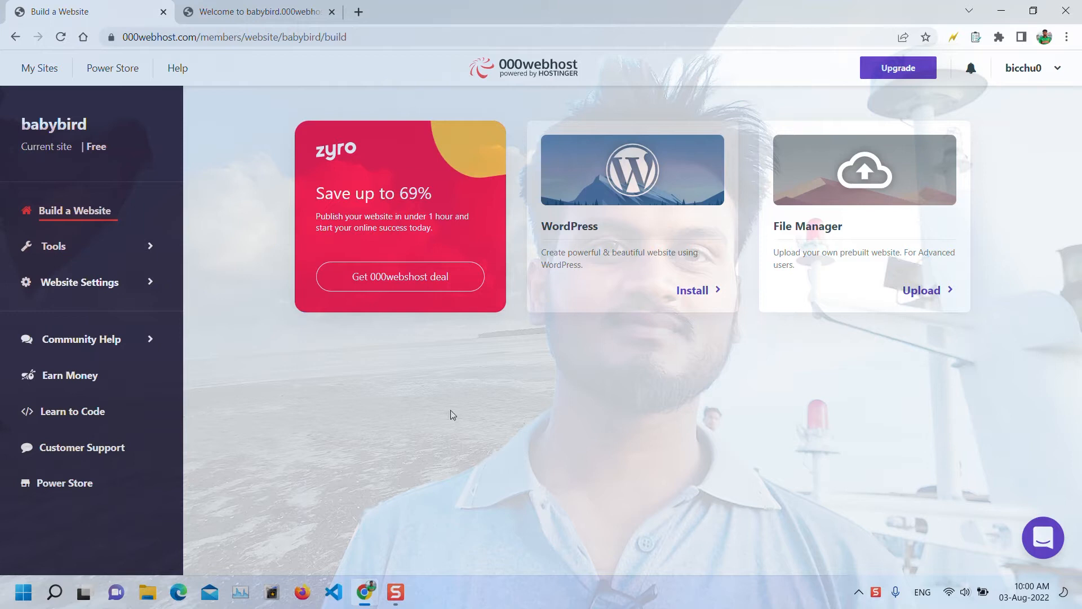
# Step: Open the site's public_html folder in File Manager and upload laravel-9.x.zip from the Desktop into it
pyautogui.click(808, 231)
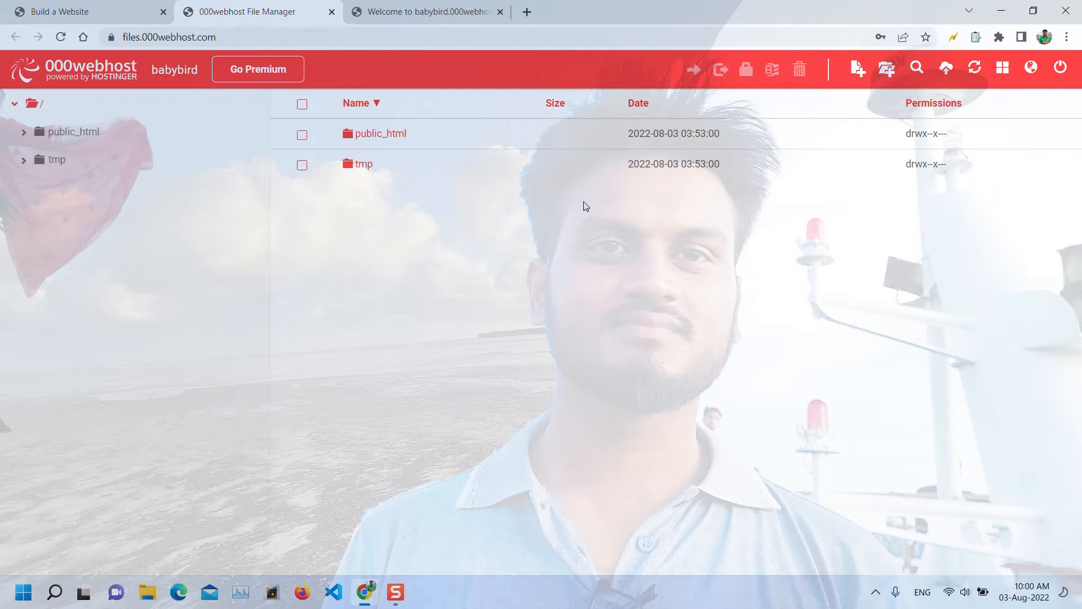
pyautogui.doubleClick(381, 135)
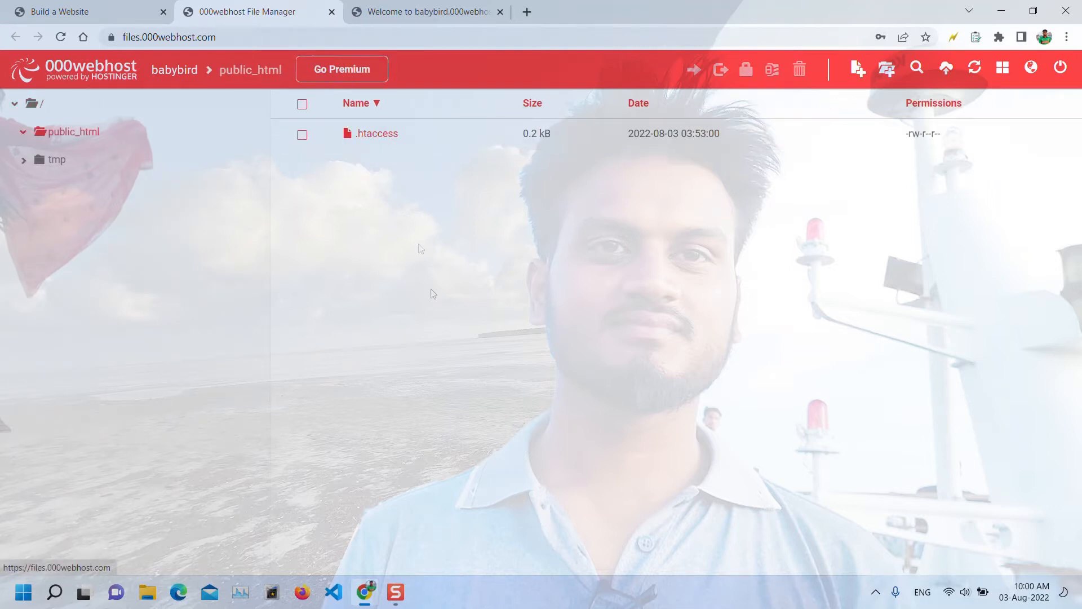
pyautogui.click(945, 69)
pyautogui.click(606, 170)
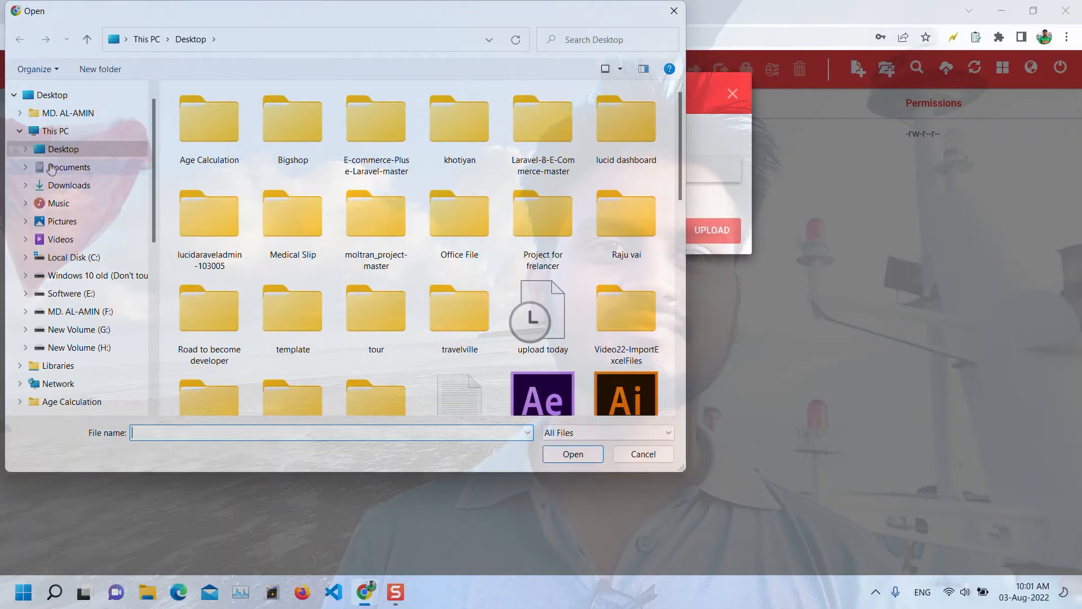
pyautogui.click(119, 154)
pyautogui.scroll(-10, 313, 214)
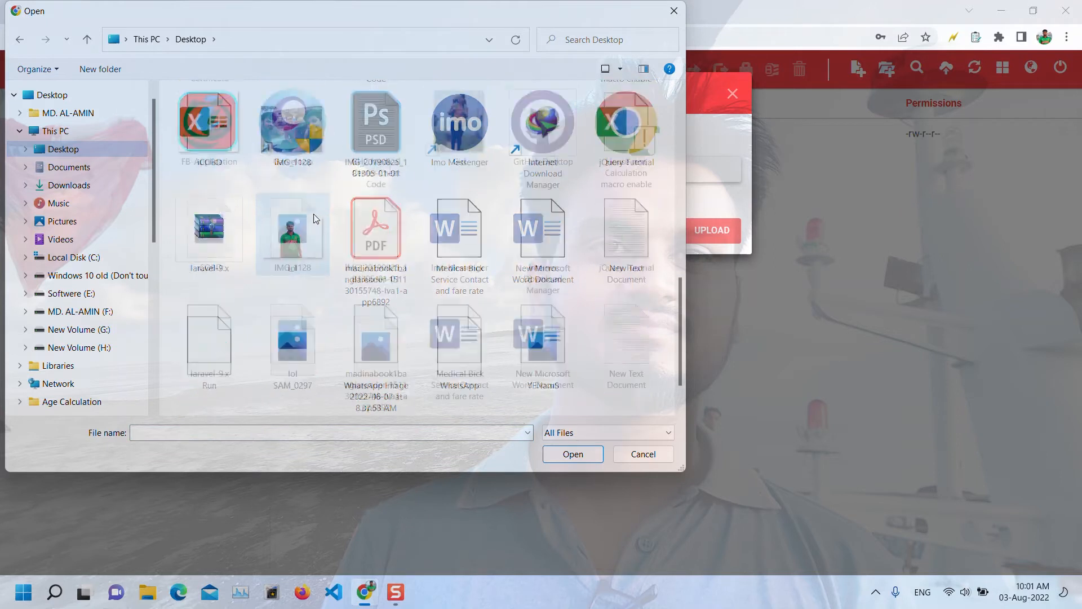
pyautogui.scroll(10, 313, 214)
pyautogui.scroll(-2, 313, 214)
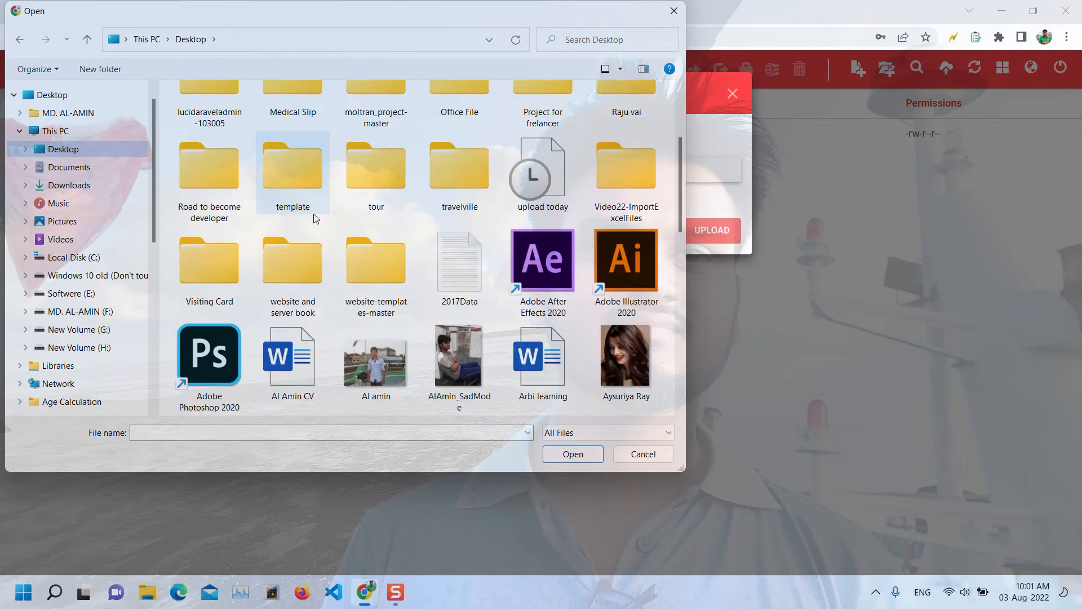
pyautogui.scroll(-5, 316, 218)
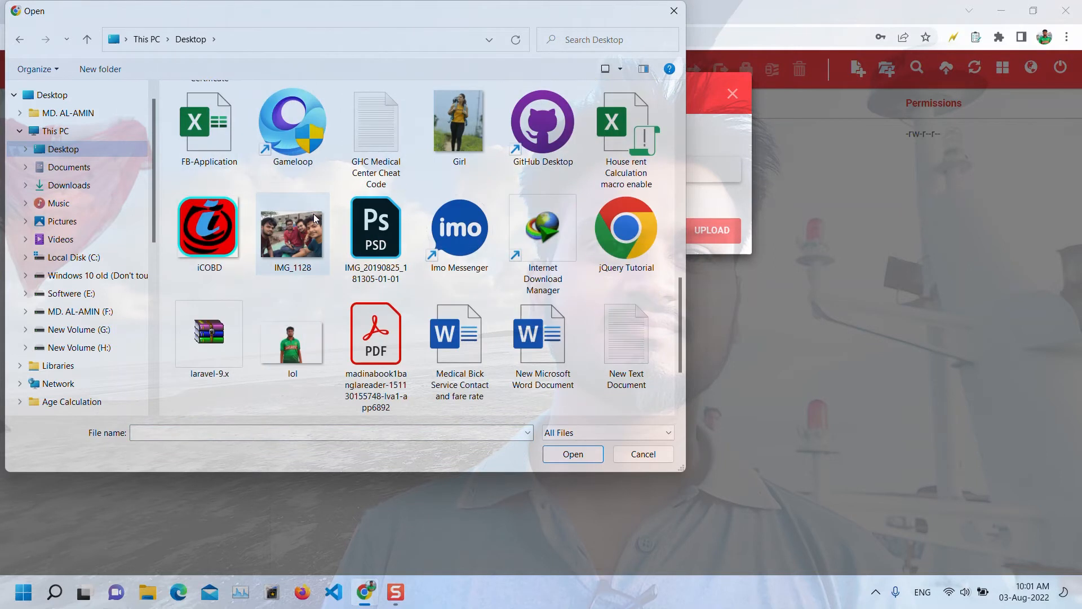
pyautogui.click(228, 351)
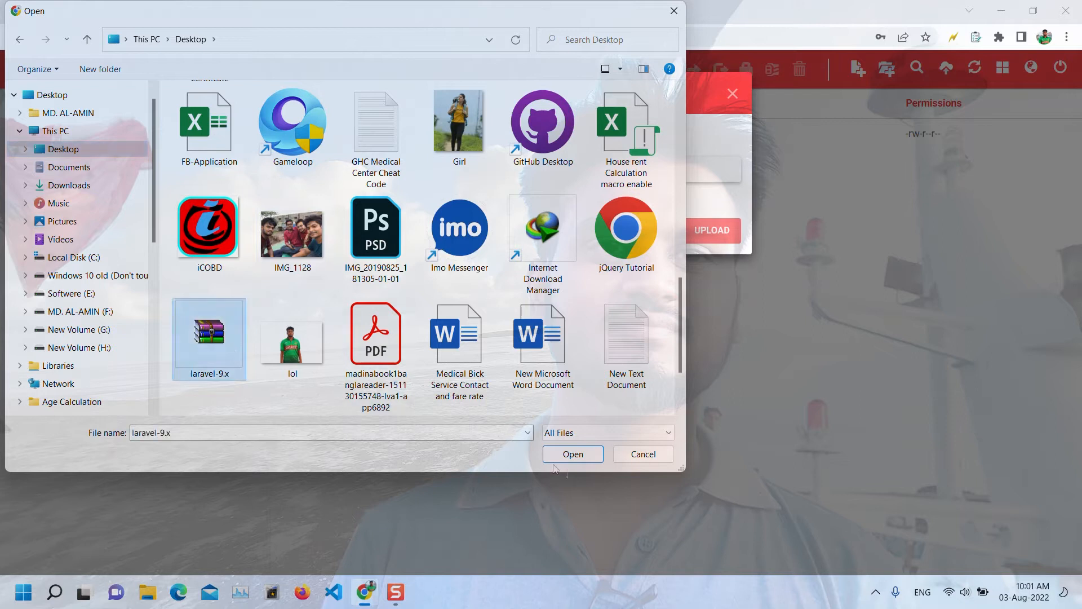
pyautogui.click(584, 455)
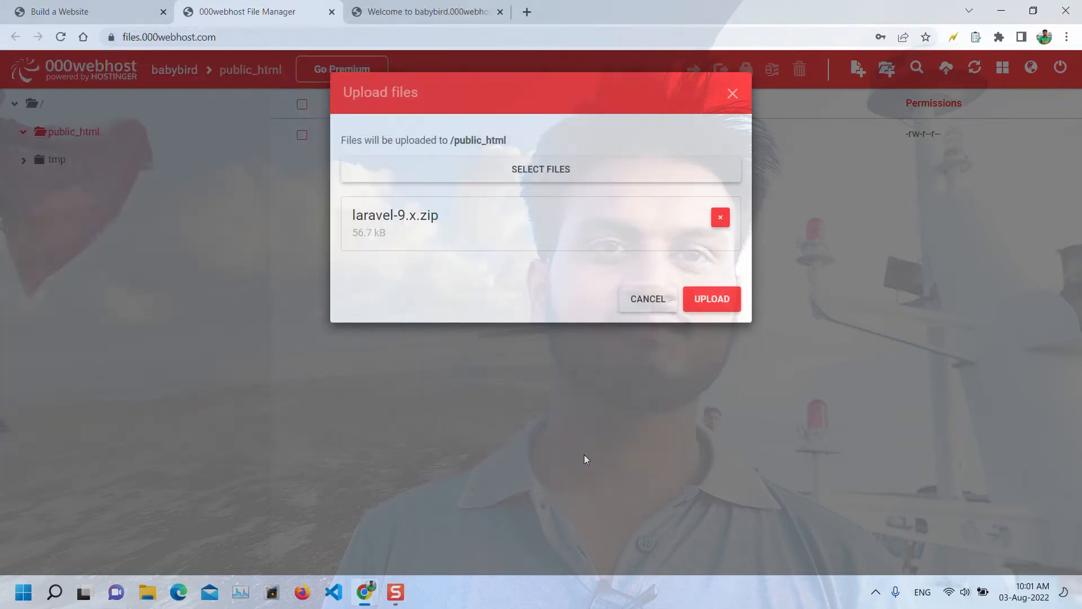
pyautogui.click(694, 308)
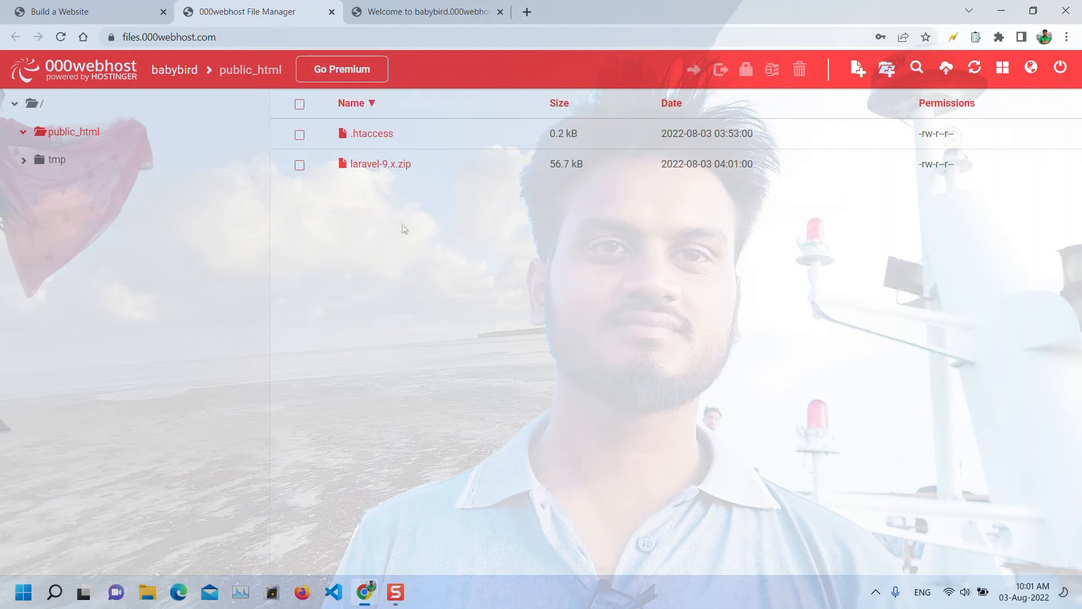
# Step: Try to extract laravel-9.x.zip in public_html into a folder named laravel-9.x
pyautogui.click(300, 166)
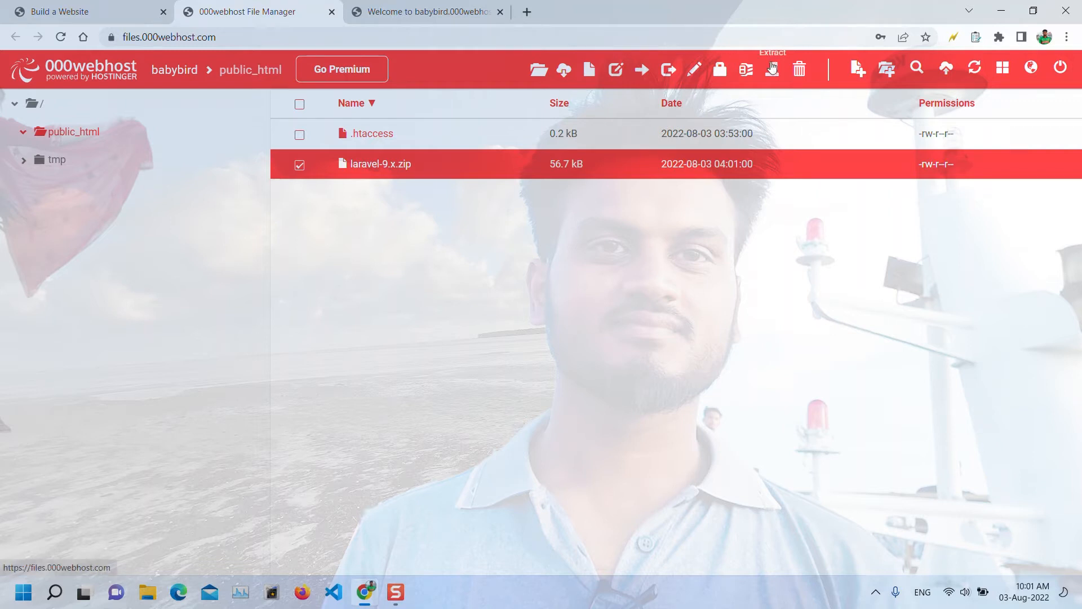
pyautogui.click(773, 70)
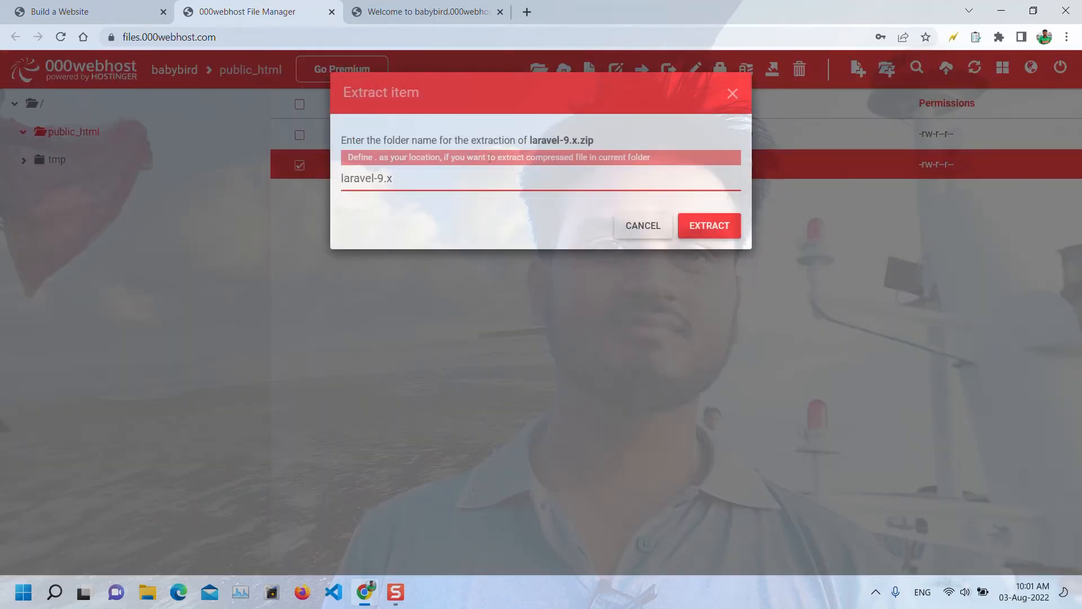
pyautogui.click(711, 227)
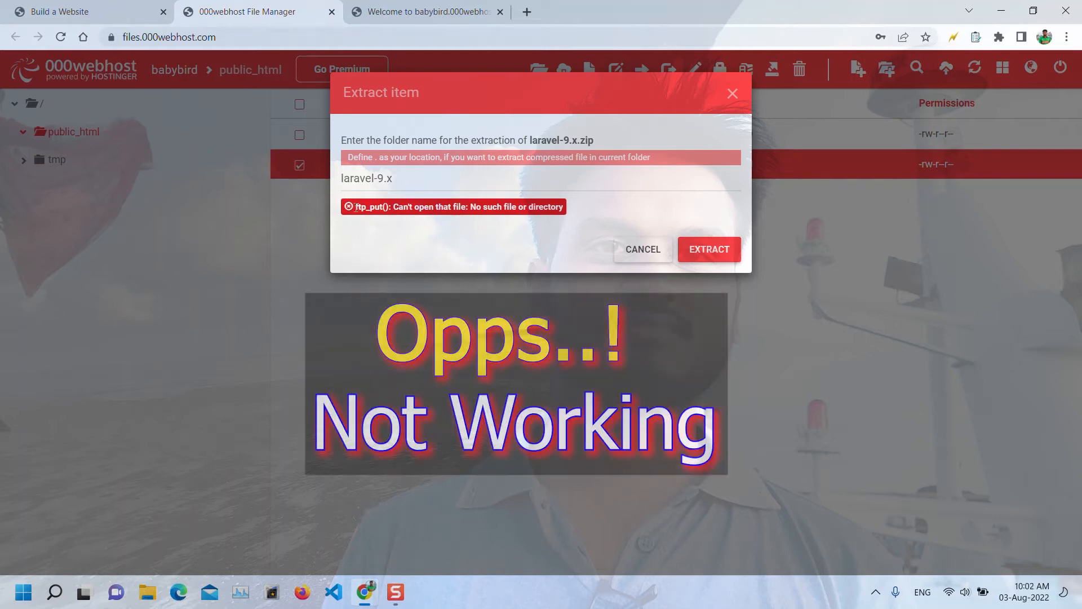
pyautogui.moveTo(392, 209); pyautogui.dragTo(610, 221)
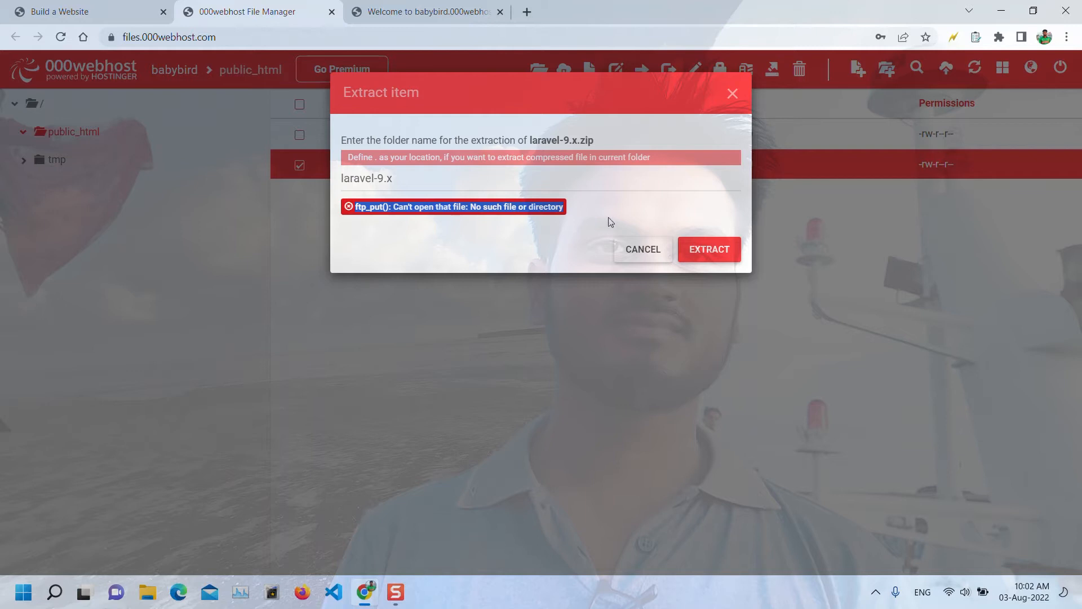
pyautogui.click(644, 256)
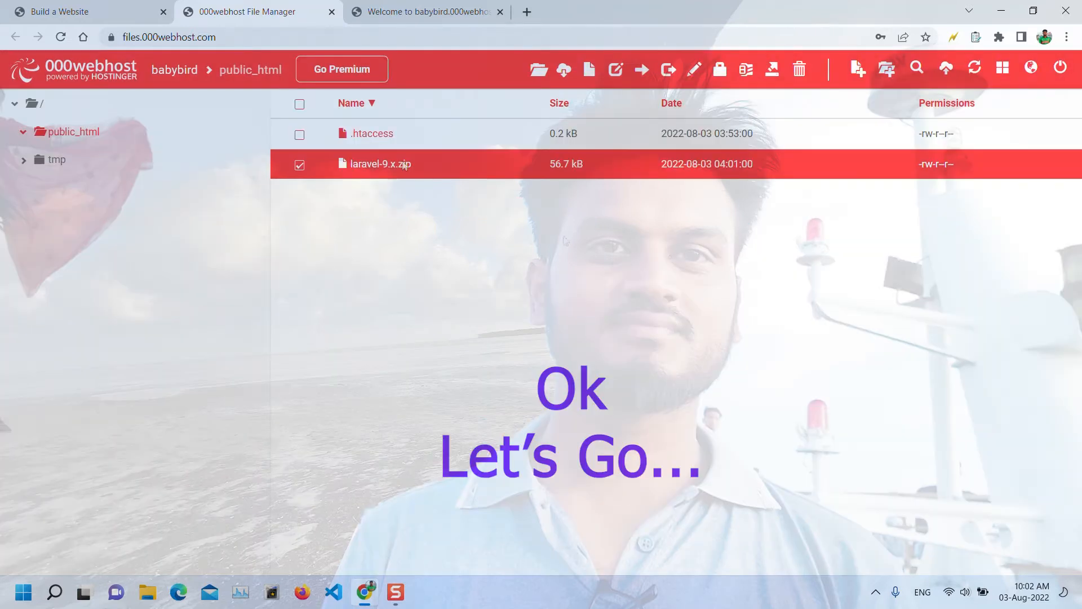
pyautogui.click(297, 168)
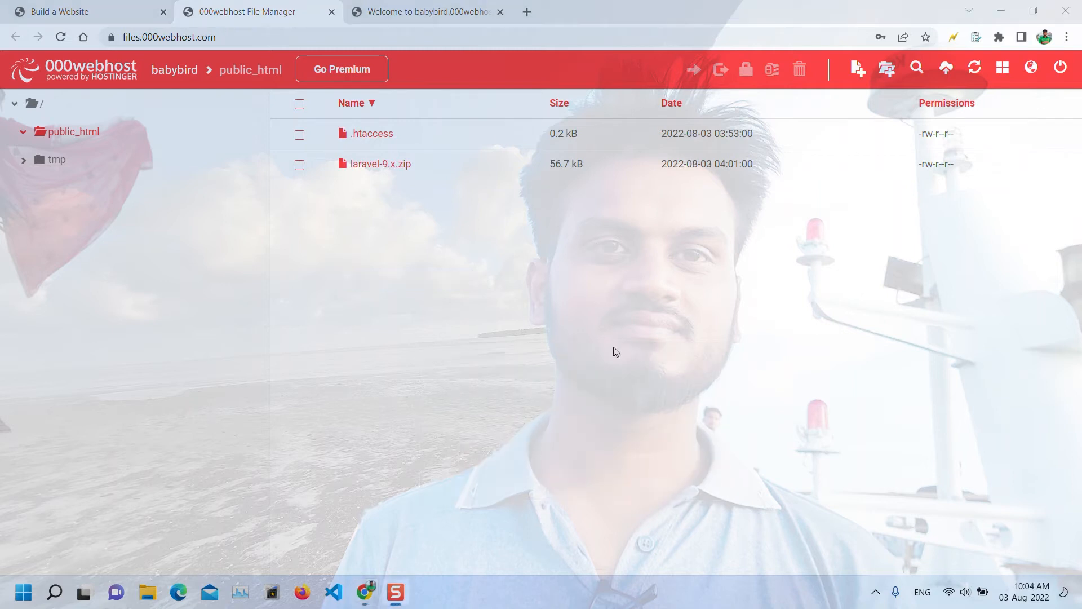
pyautogui.click(527, 12)
pyautogui.click(486, 38)
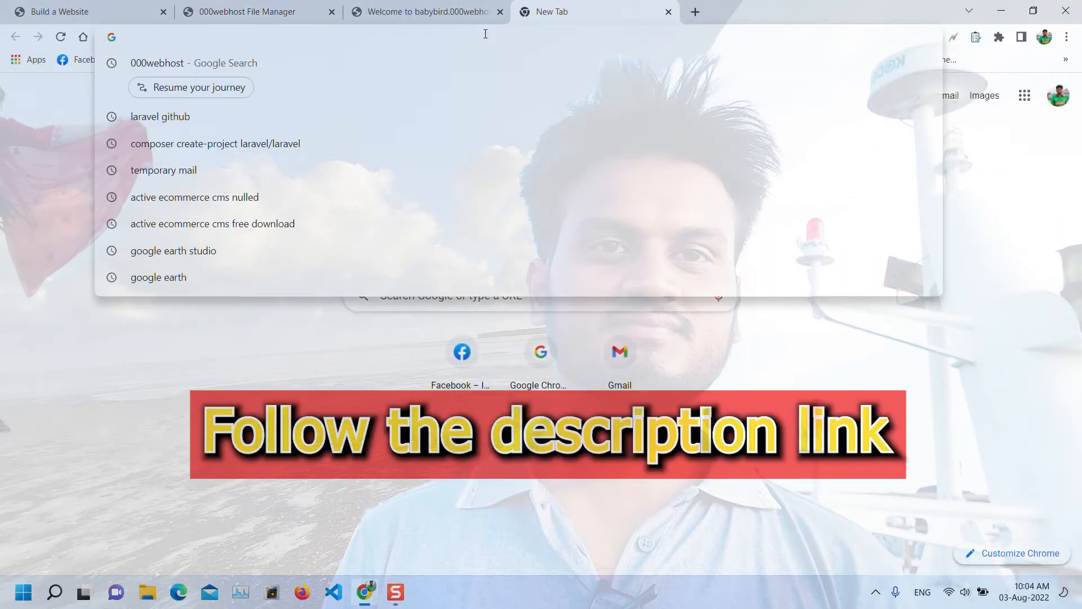
pyautogui.write('https://github.com/ndeet/unzipper')
pyautogui.press('Return')
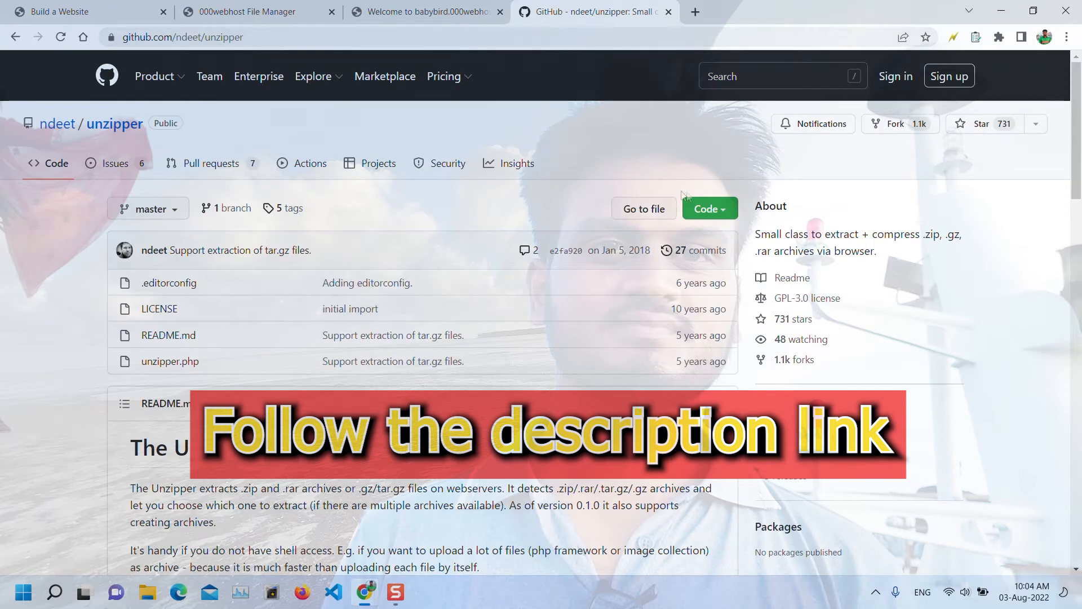
# Step: Download the unzipper repository as a ZIP, dismiss the download manager warnings and close the repository page
pyautogui.click(725, 208)
pyautogui.click(533, 404)
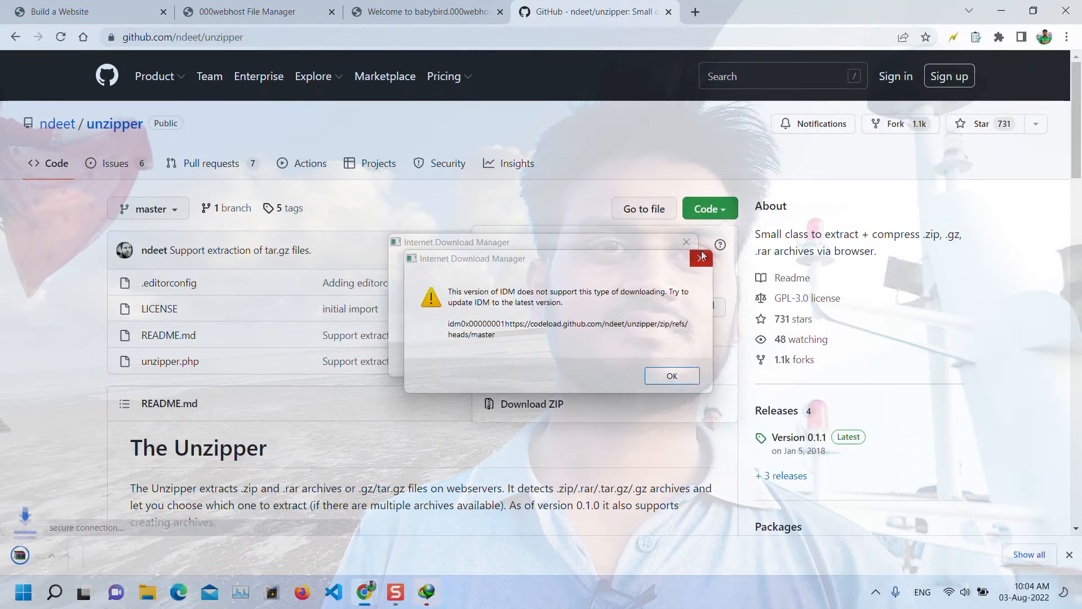
pyautogui.click(702, 257)
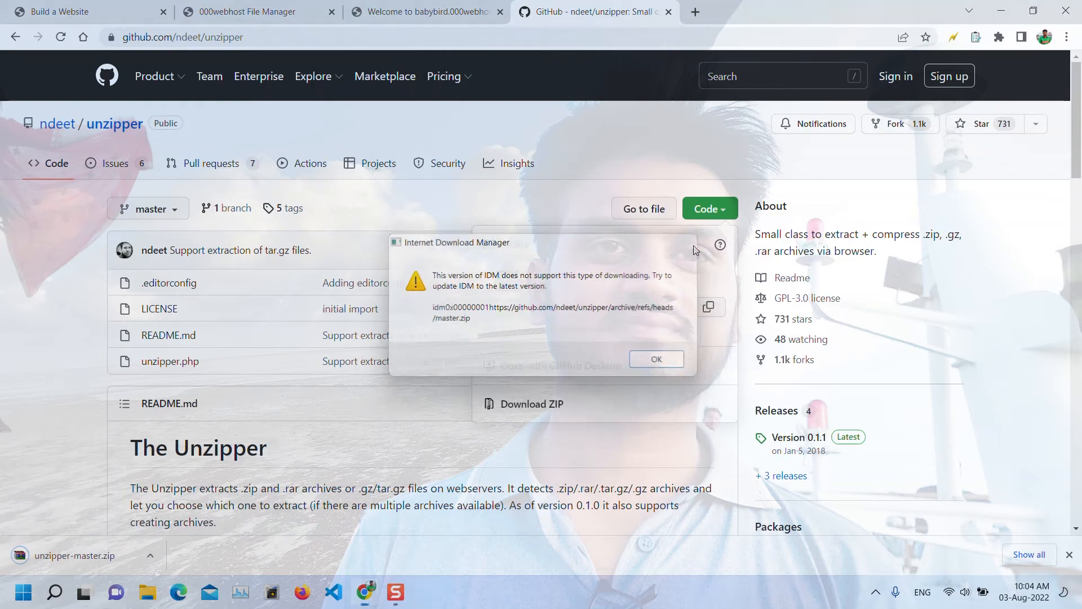
pyautogui.click(694, 249)
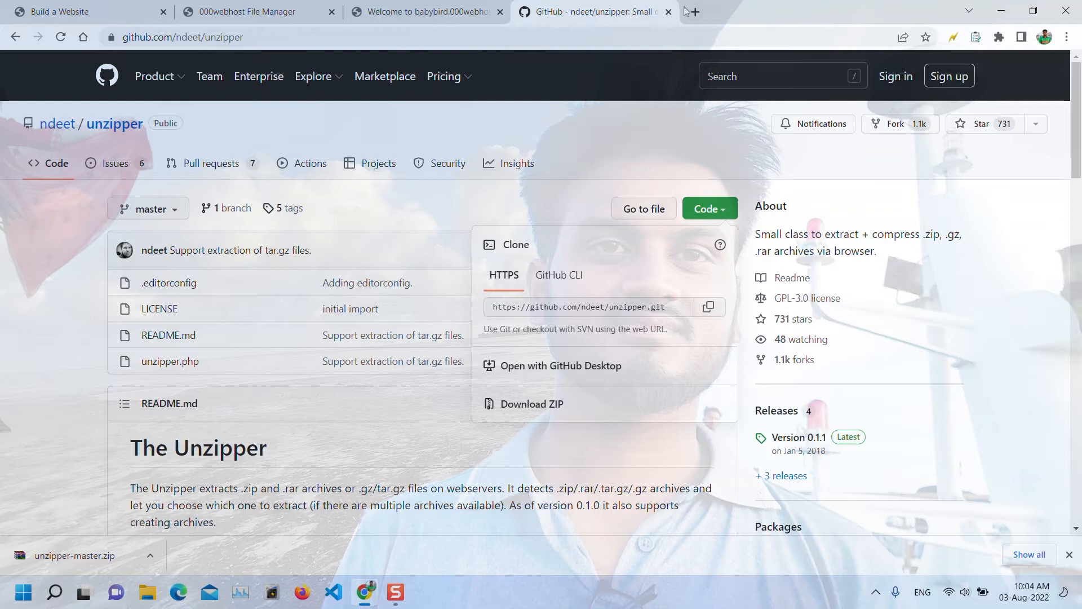
pyautogui.click(668, 13)
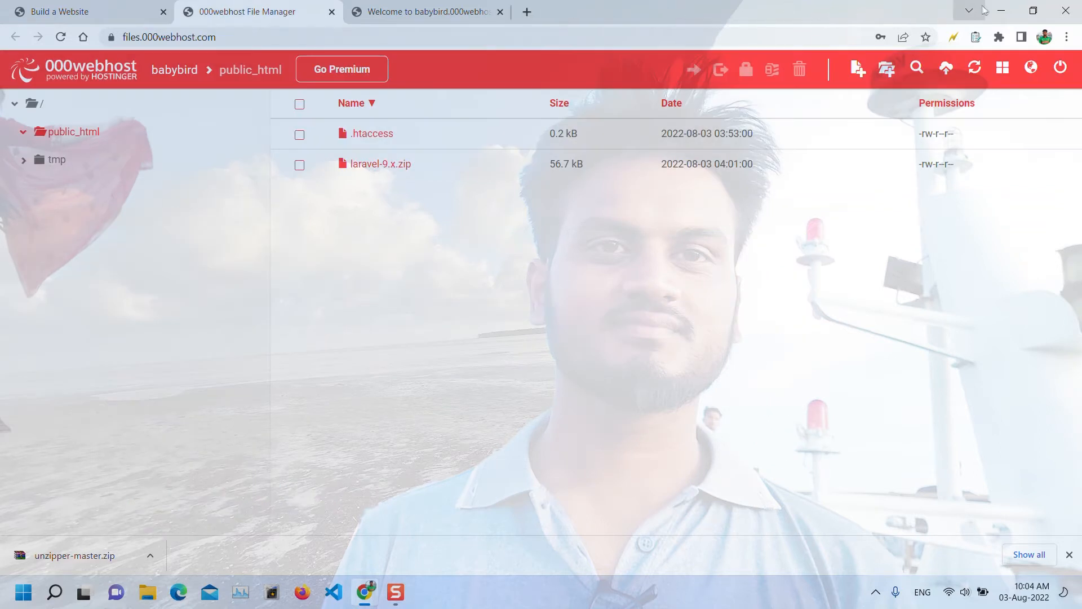
# Step: Extract unzipper.php, README.md, LICENSE and .editorconfig from the unzipper-master archive onto the desktop and close the archive
pyautogui.click(1001, 11)
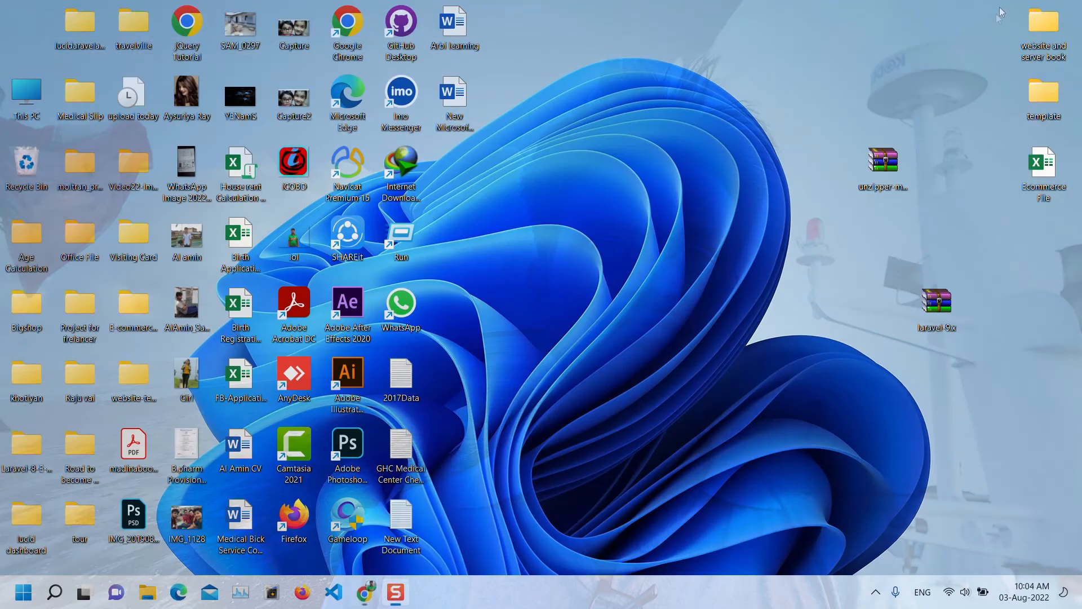
pyautogui.doubleClick(893, 175)
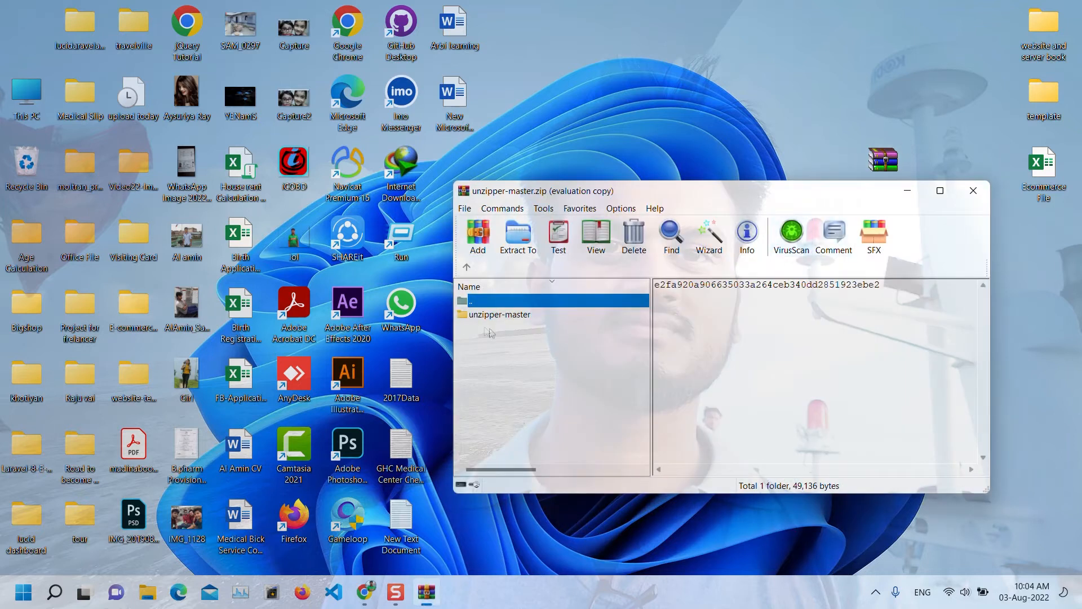
pyautogui.doubleClick(510, 316)
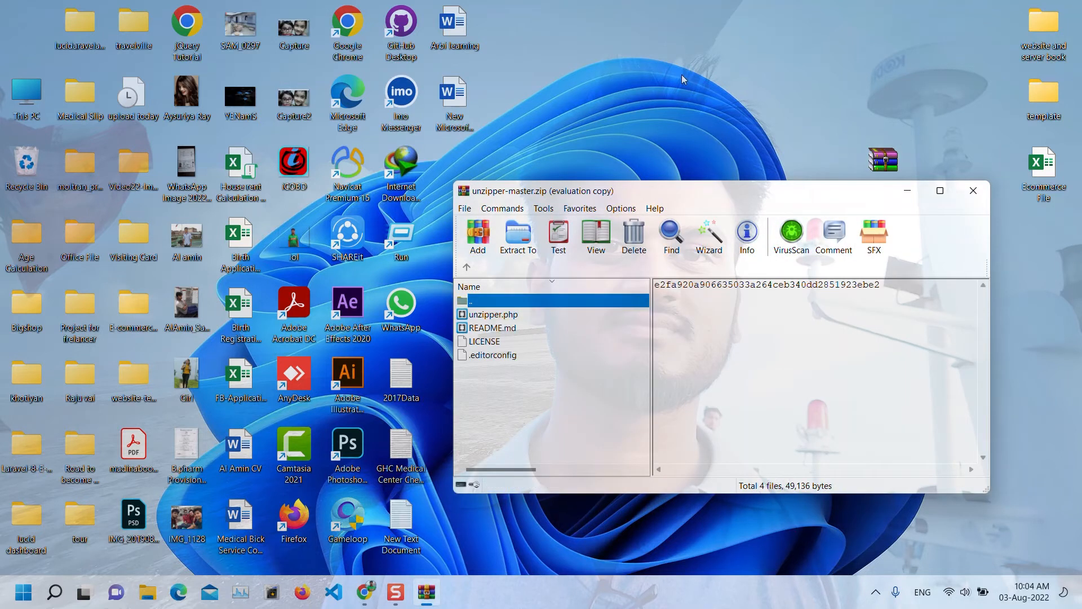
pyautogui.moveTo(489, 381); pyautogui.dragTo(492, 320)
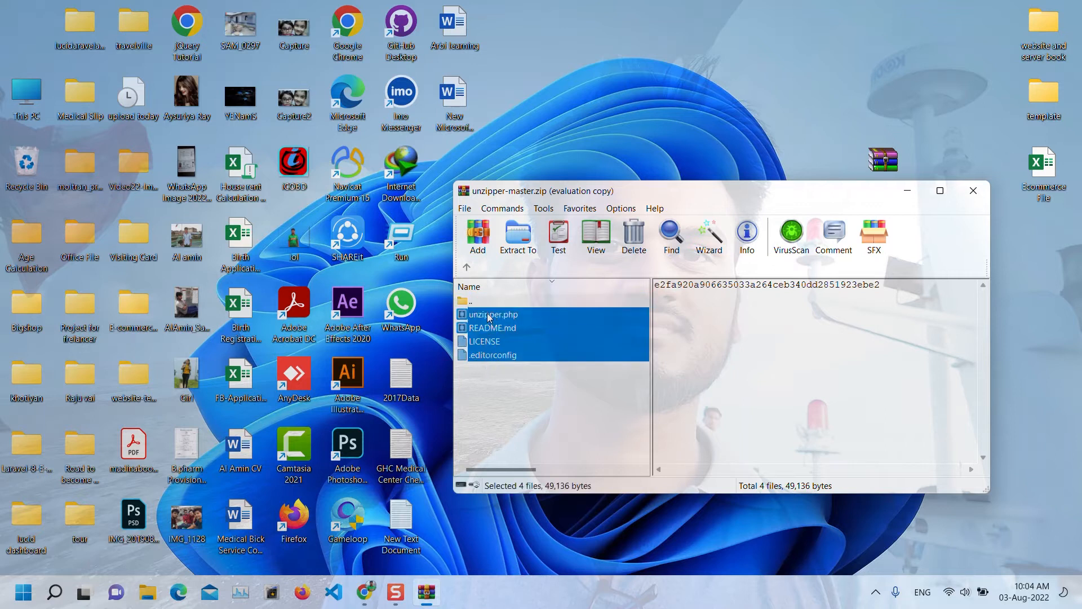
pyautogui.moveTo(749, 115); pyautogui.dragTo(769, 112)
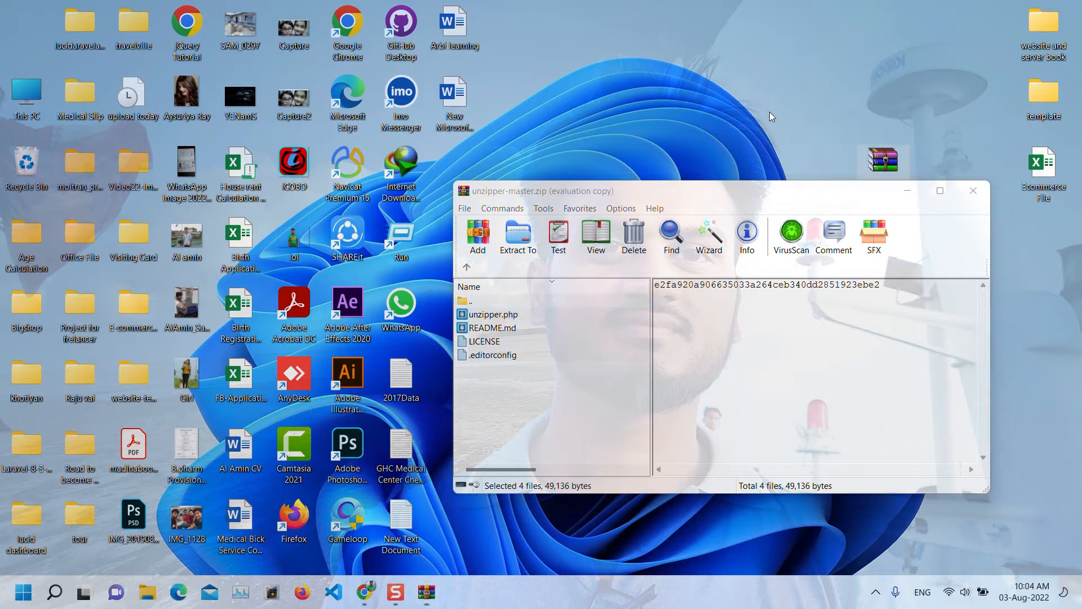
pyautogui.click(971, 192)
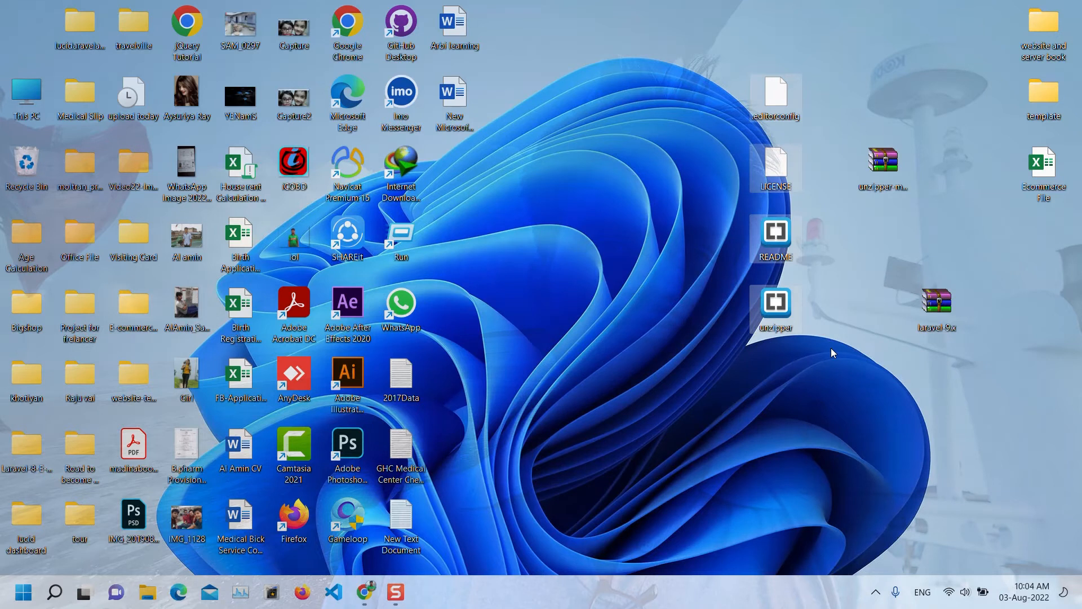
# Step: Upload the extracted .editorconfig, LICENSE, README.md and unzipper.php files from the desktop to public_html in the file manager
pyautogui.moveTo(361, 591)
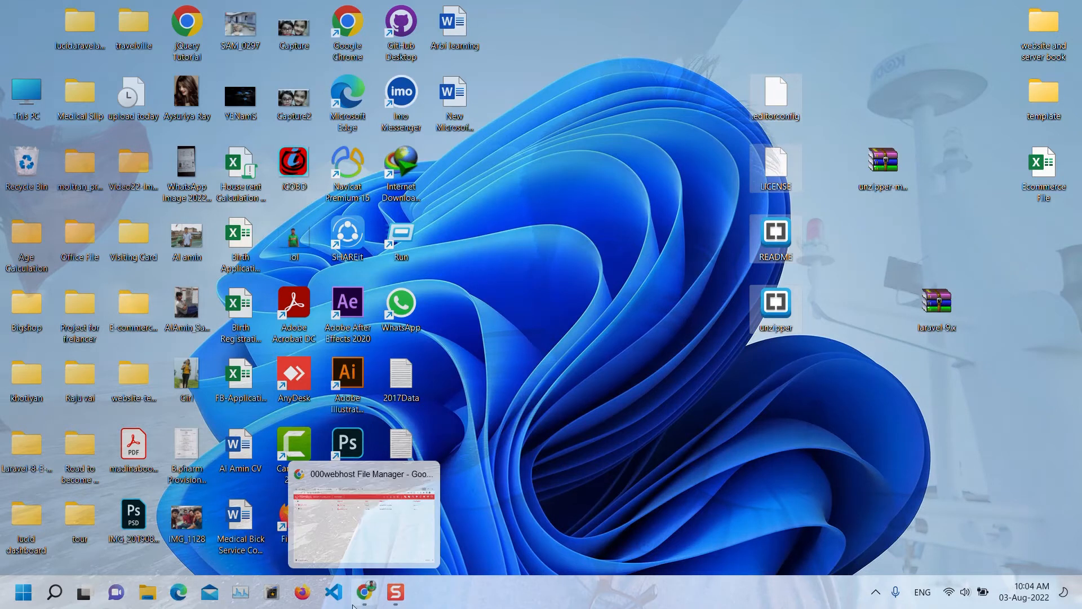
pyautogui.moveTo(721, 77); pyautogui.dragTo(770, 366)
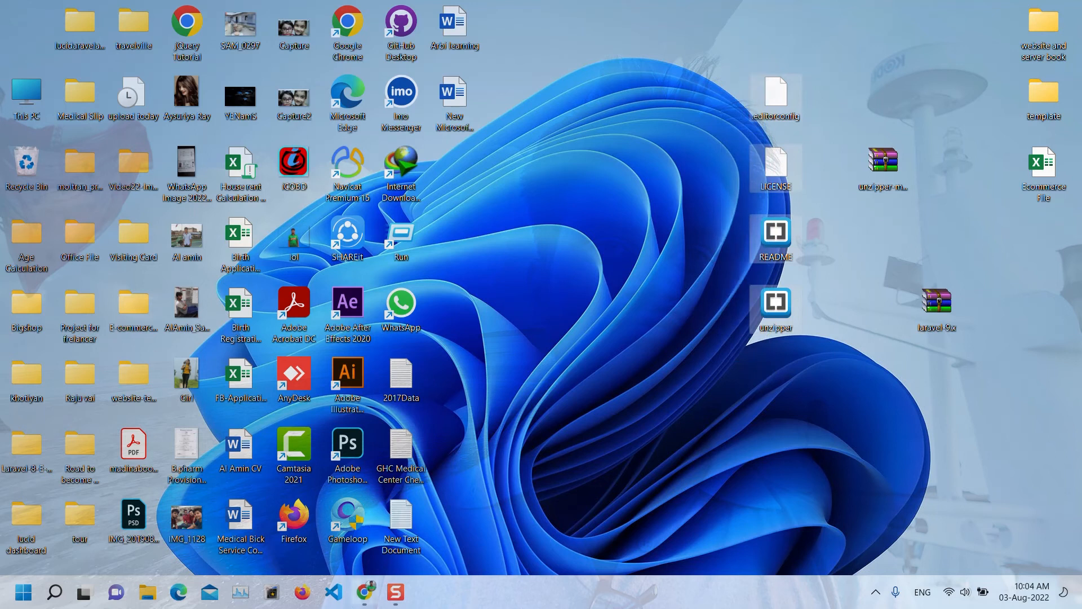
pyautogui.click(366, 591)
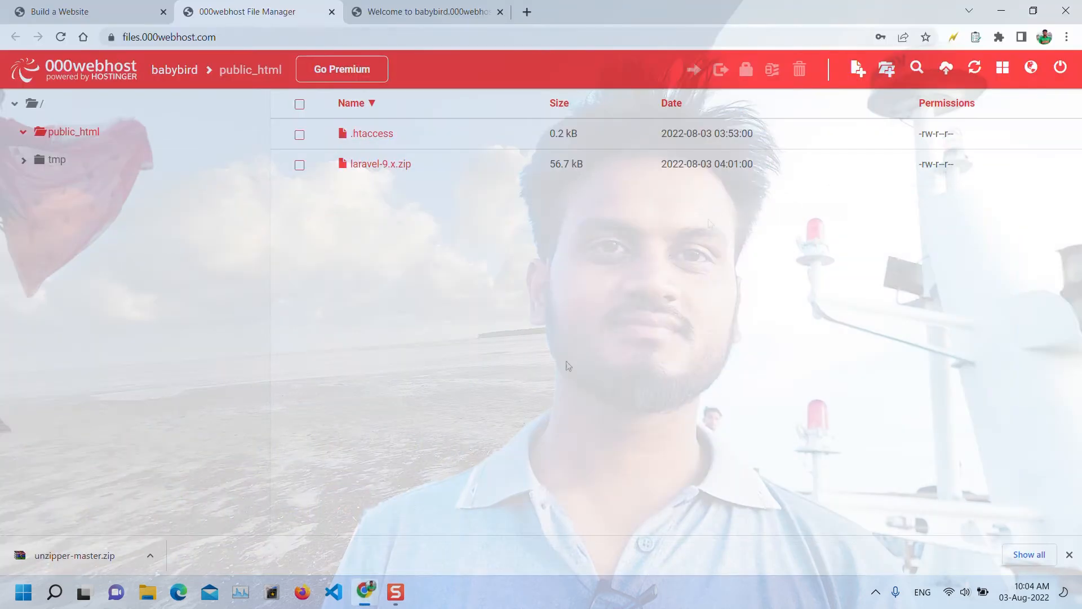
pyautogui.click(1034, 11)
pyautogui.moveTo(770, 84); pyautogui.dragTo(466, 327)
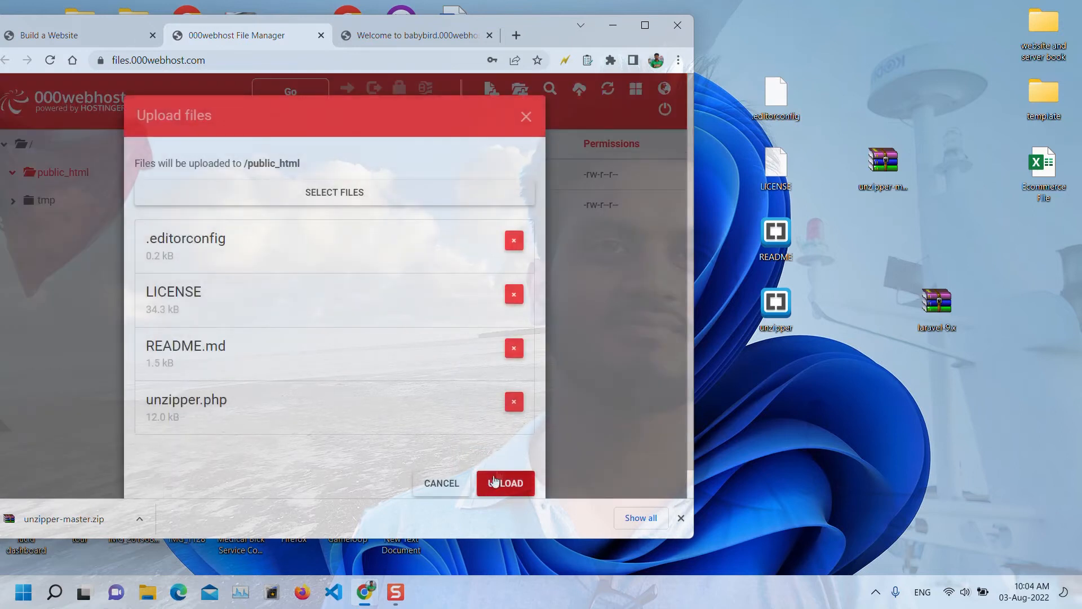
pyautogui.click(645, 25)
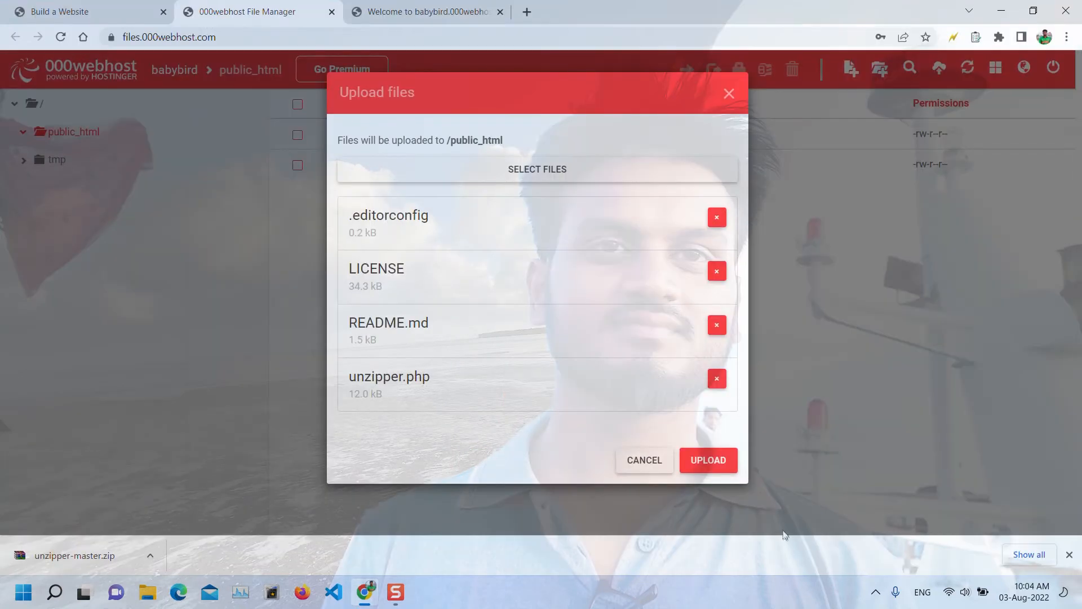
pyautogui.click(709, 460)
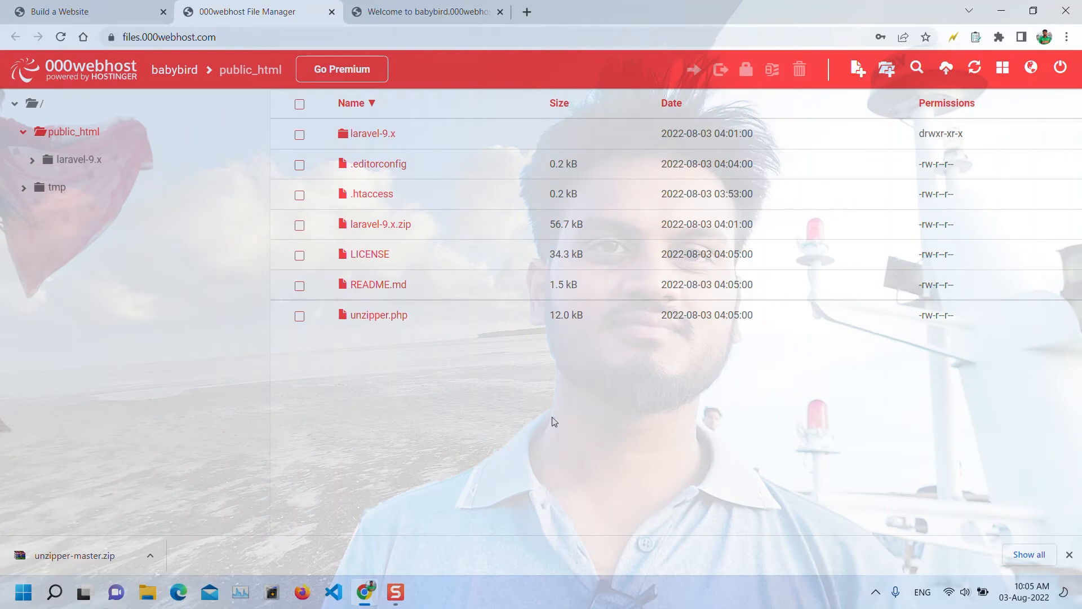
# Step: Copy the file name unzipper.php from its rename prompt without renaming the file, and deselect the file
pyautogui.click(396, 318)
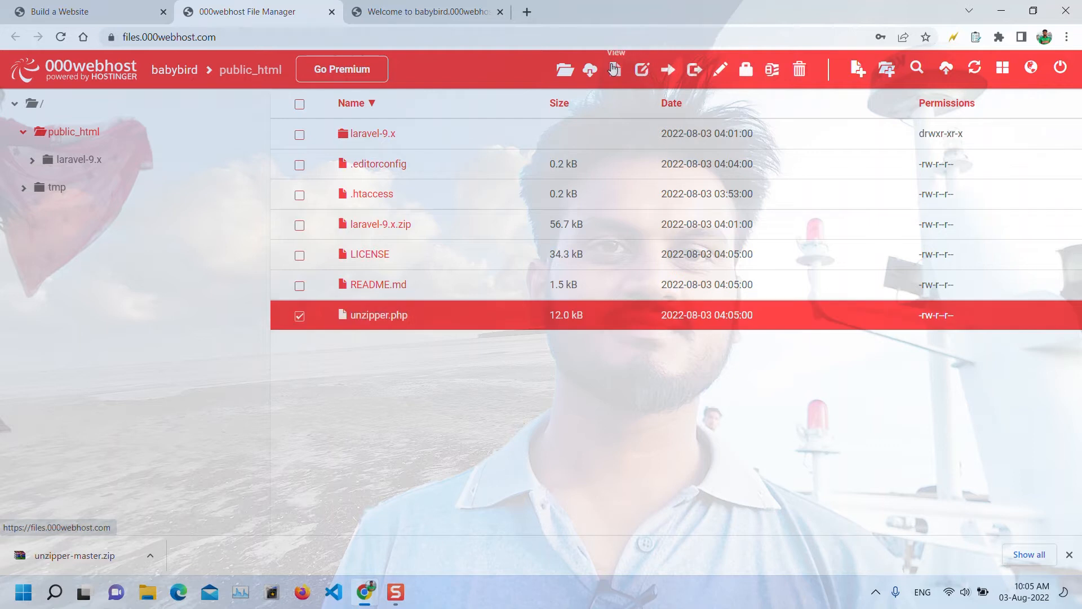
pyautogui.click(643, 67)
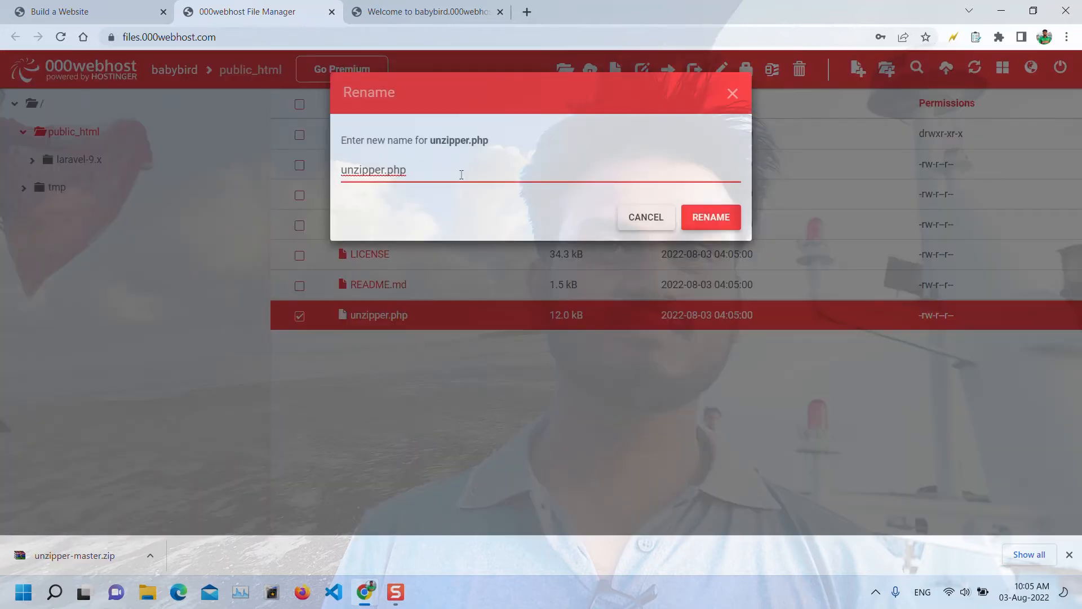
pyautogui.moveTo(410, 175); pyautogui.dragTo(293, 181)
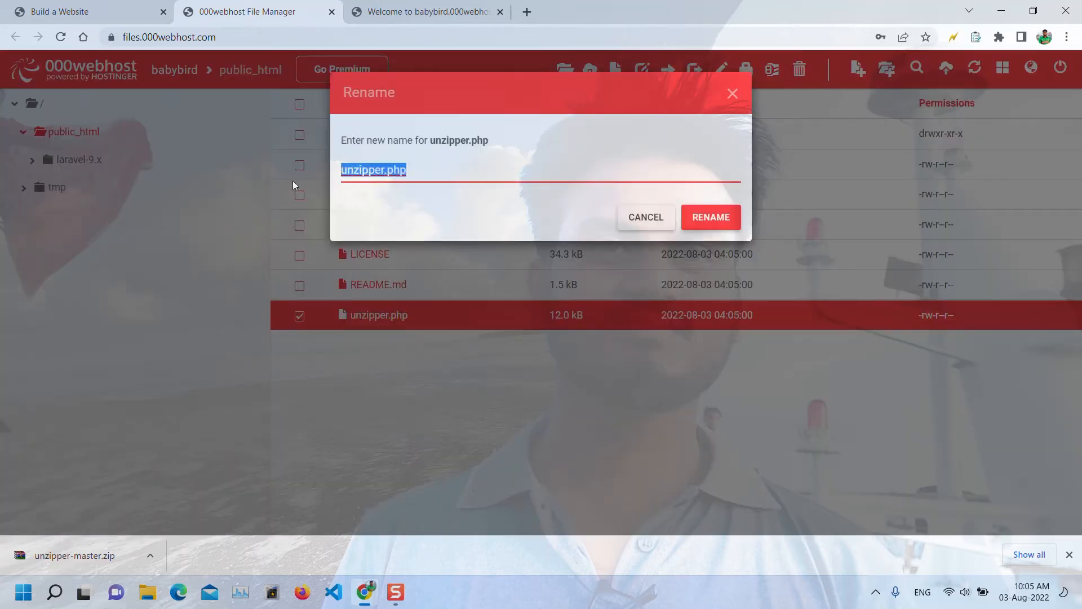
pyautogui.rightClick(389, 175)
pyautogui.click(416, 279)
pyautogui.click(647, 218)
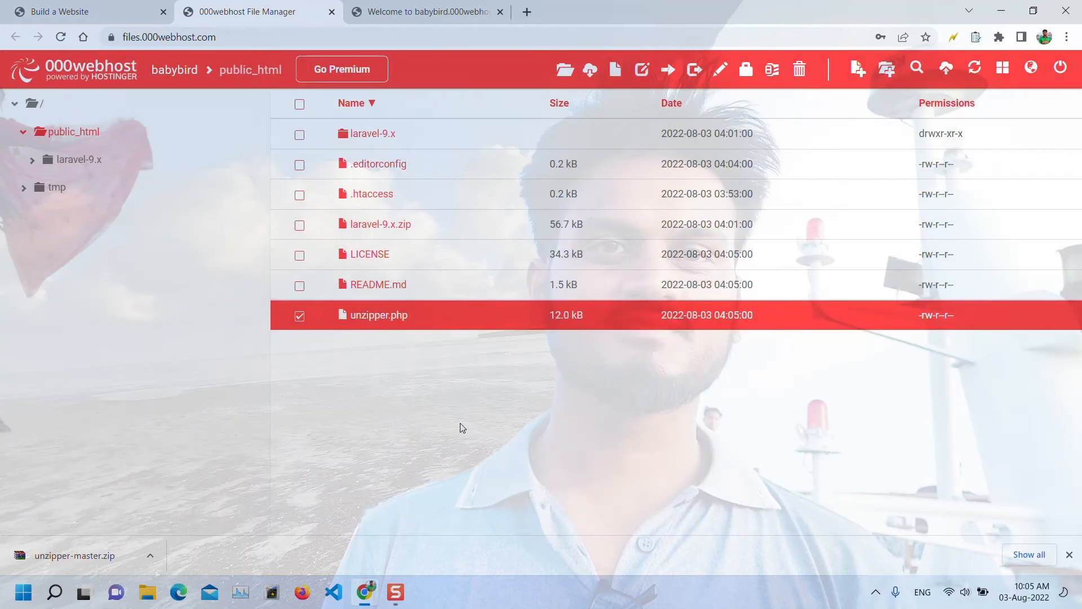
pyautogui.click(301, 319)
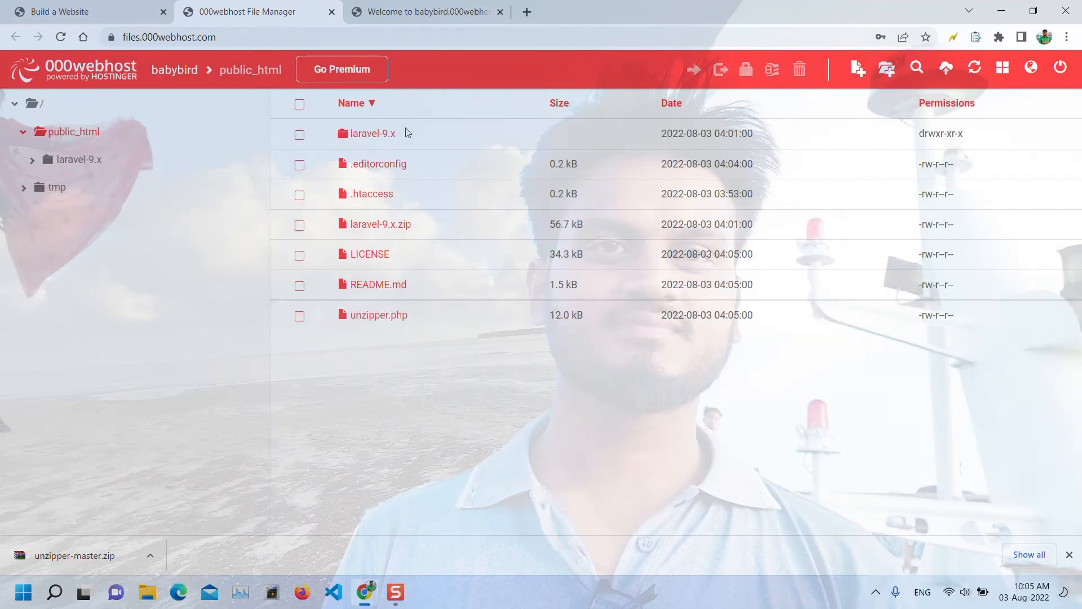
# Step: Open babybird.000webhostapp.com/unzipper.php in the website's browser tab
pyautogui.click(379, 17)
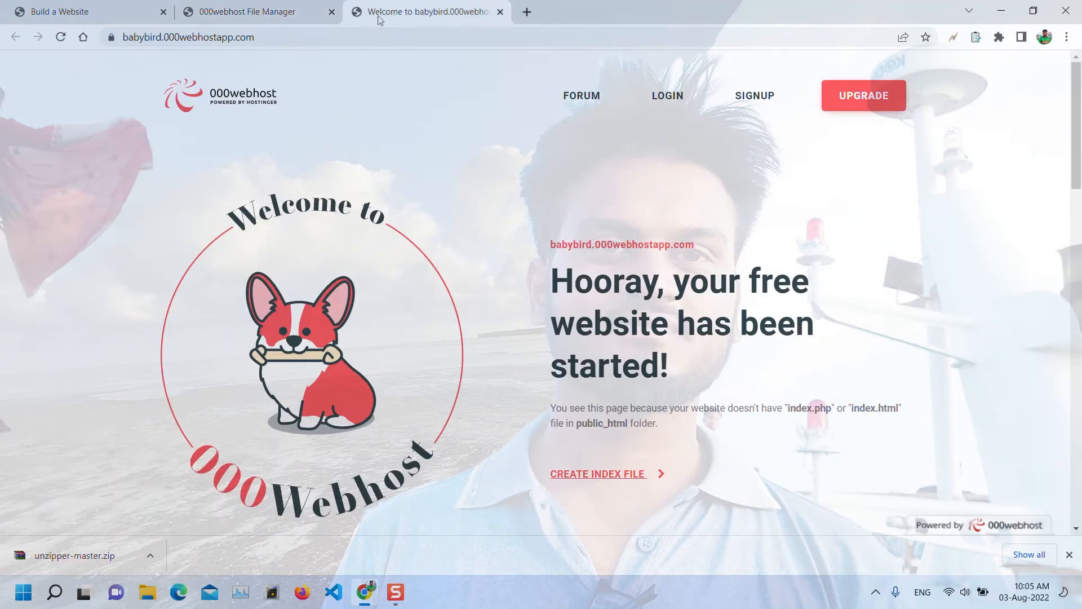
pyautogui.click(295, 33)
pyautogui.click(295, 32)
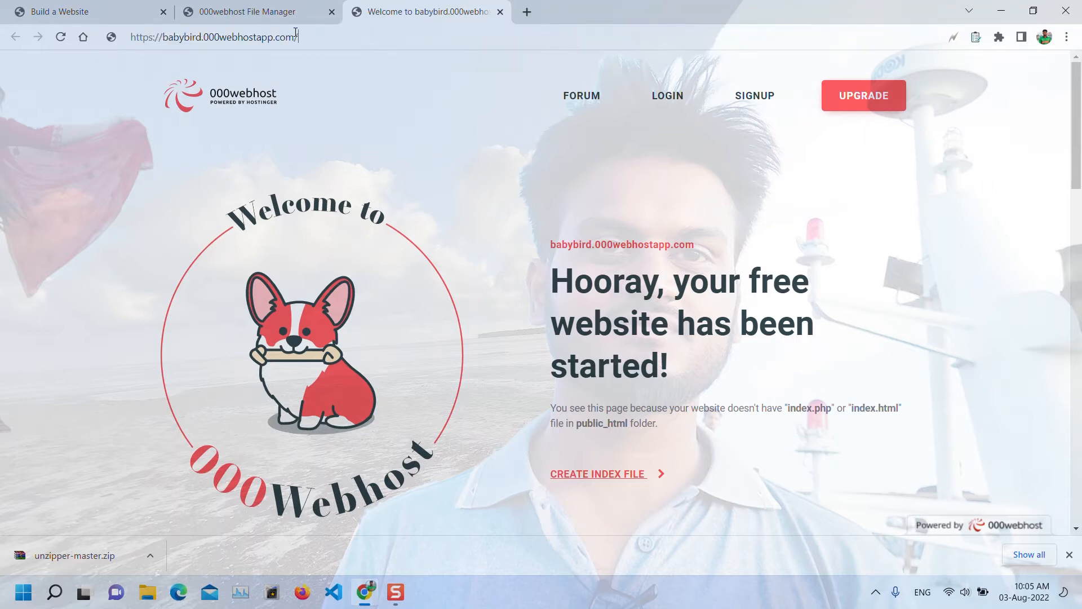
pyautogui.write('/unzipper.php')
pyautogui.press('Return')
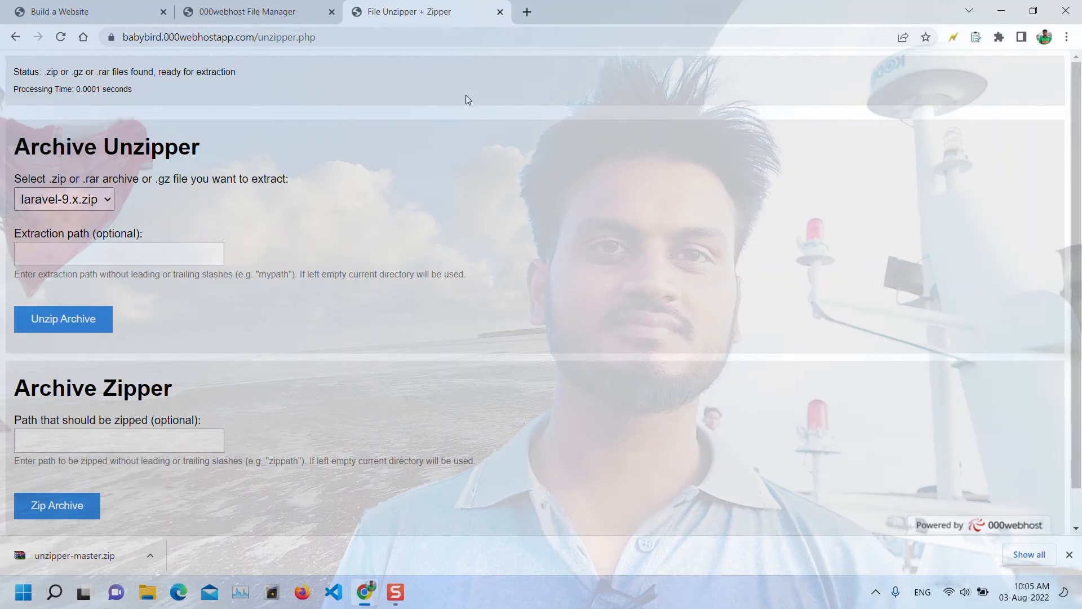
# Step: Unzip laravel-9.x.zip with the Archive Unzipper, leaving the extraction path empty
pyautogui.click(93, 198)
pyautogui.click(87, 214)
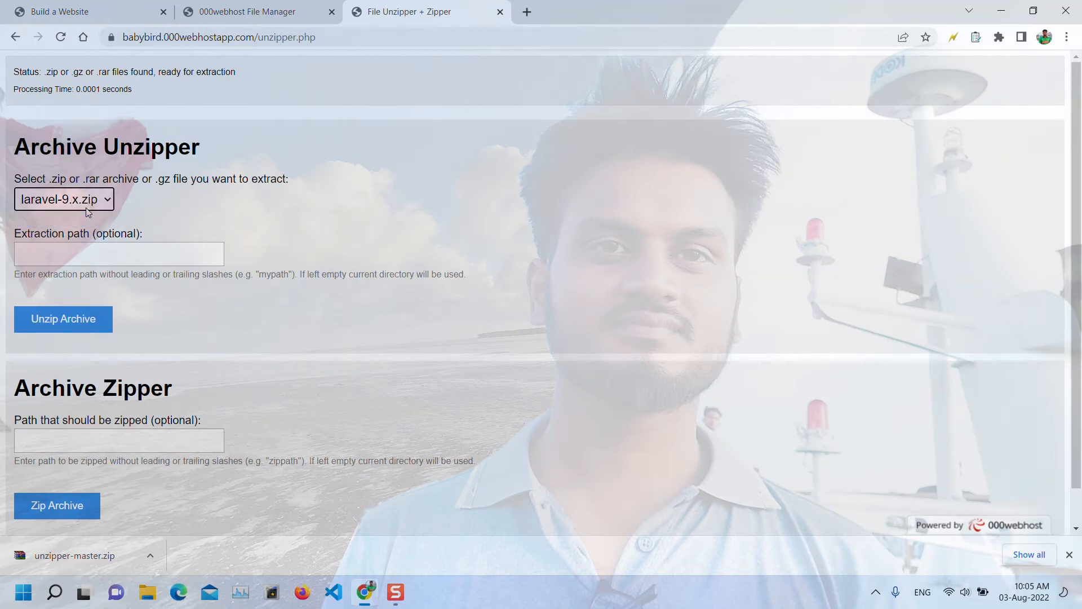
pyautogui.click(242, 7)
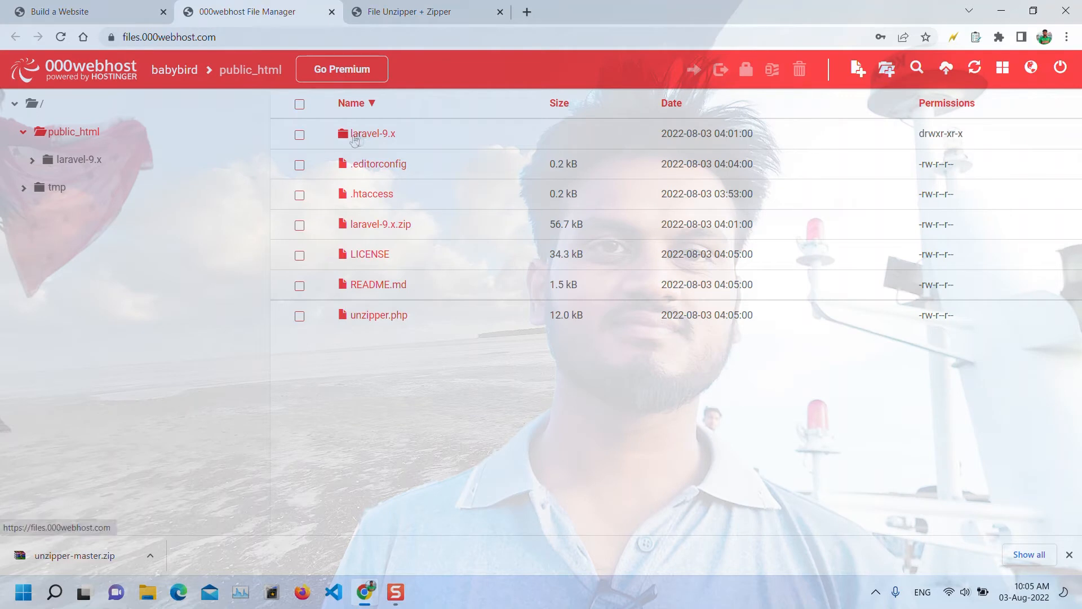
pyautogui.click(362, 138)
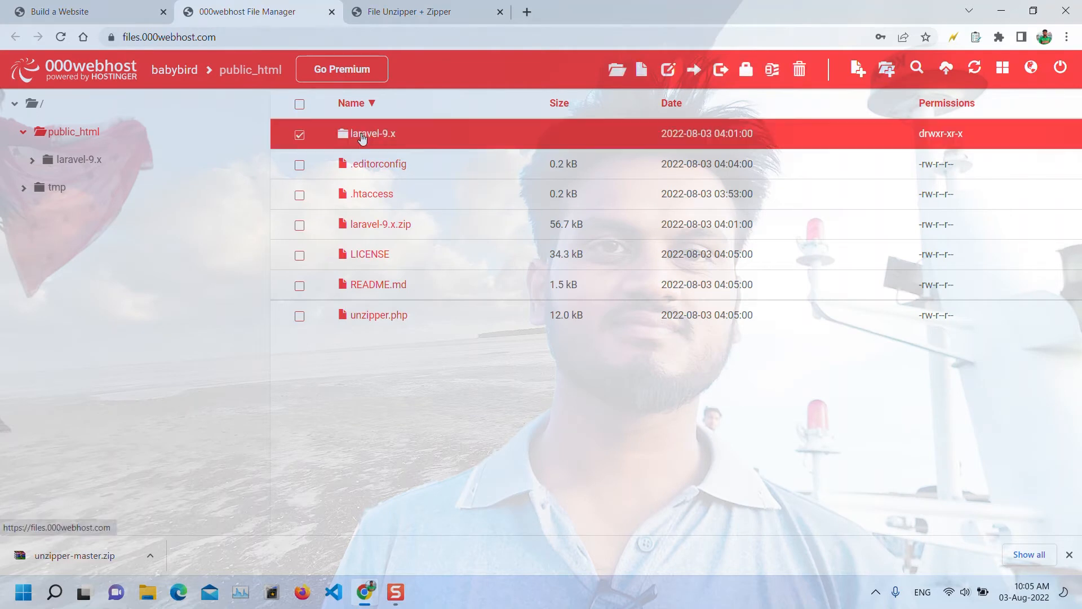
pyautogui.click(299, 137)
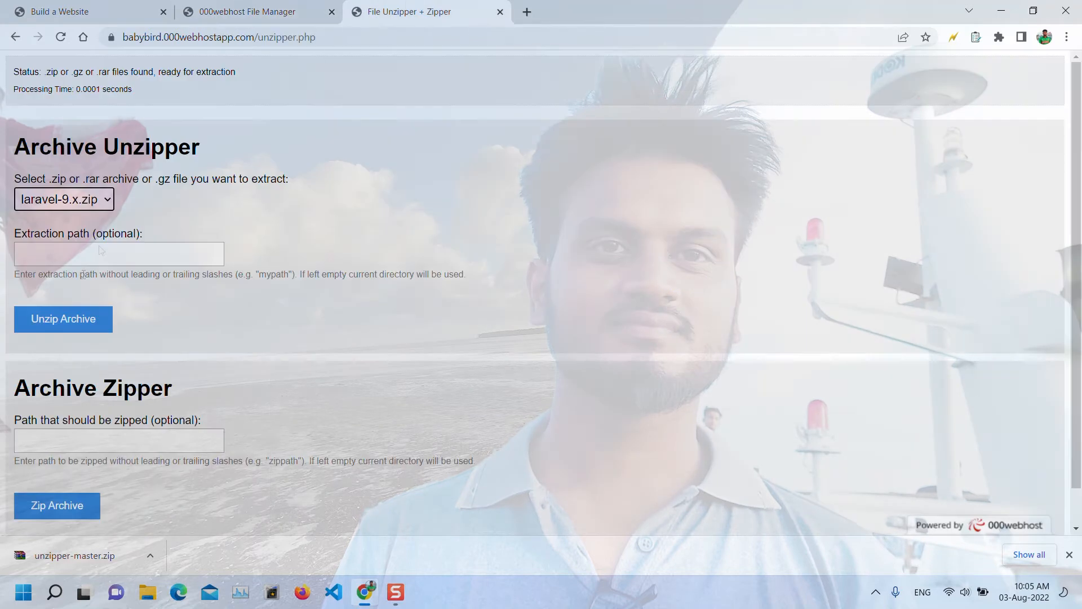
pyautogui.click(89, 319)
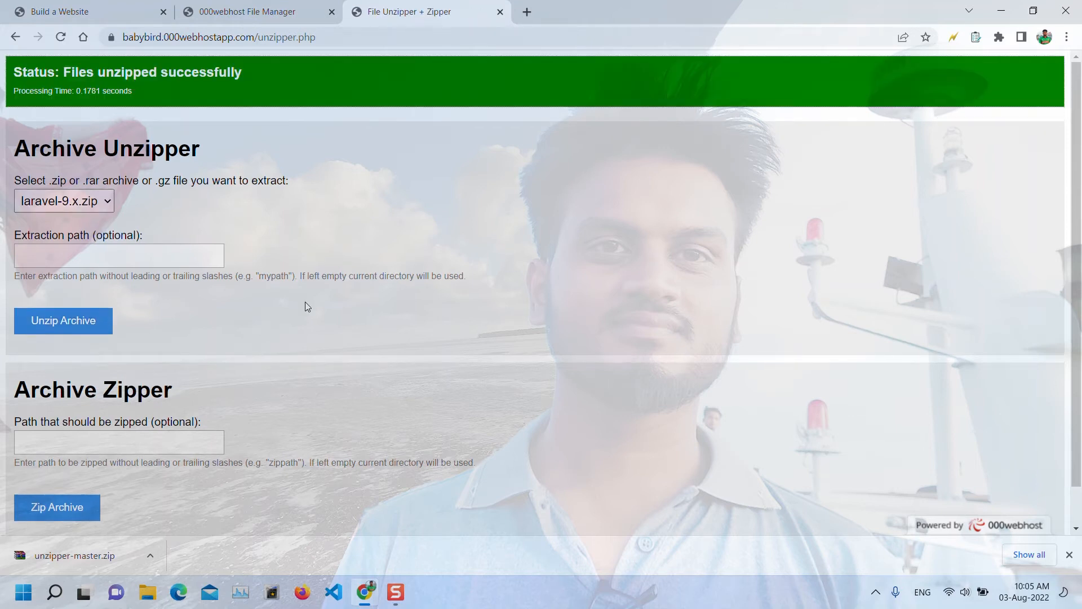
# Step: Reload the file manager and open the extracted laravel-9.x folder inside public_html
pyautogui.click(259, 11)
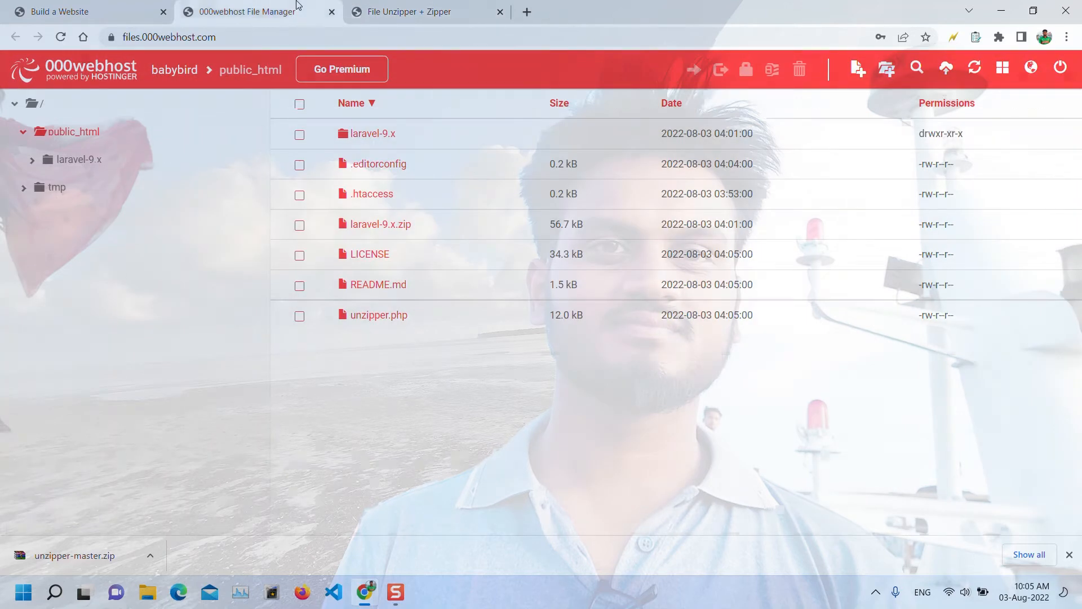
pyautogui.click(61, 37)
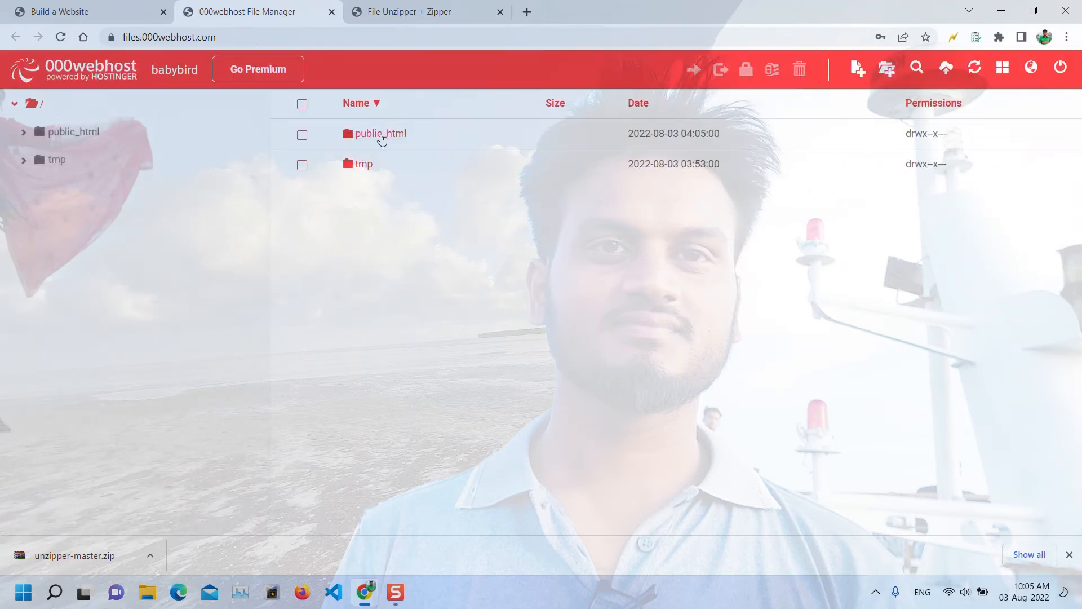
pyautogui.click(382, 138)
pyautogui.doubleClick(382, 138)
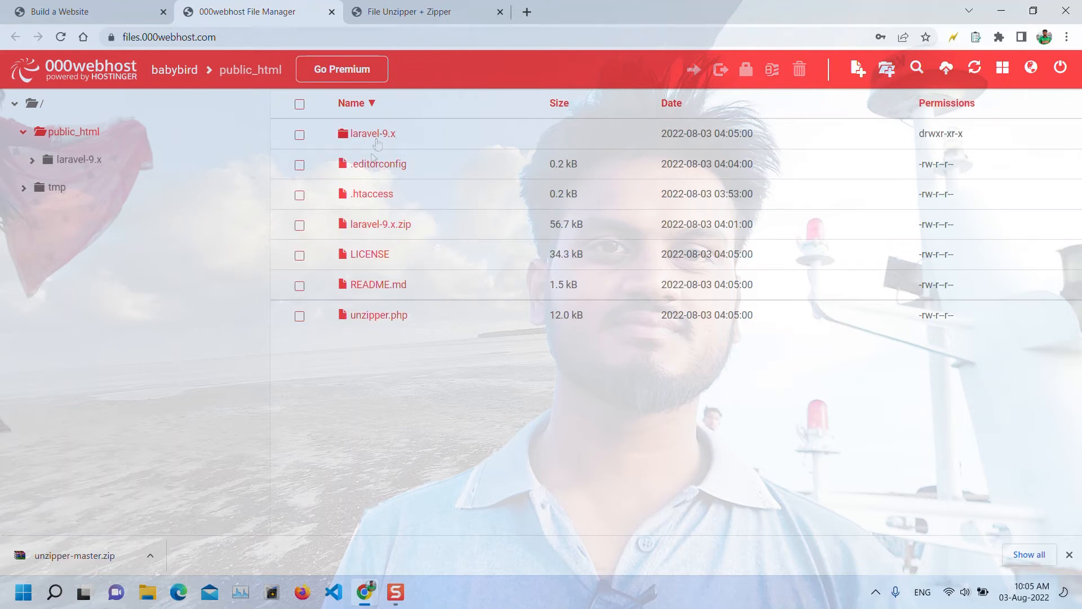
pyautogui.click(380, 225)
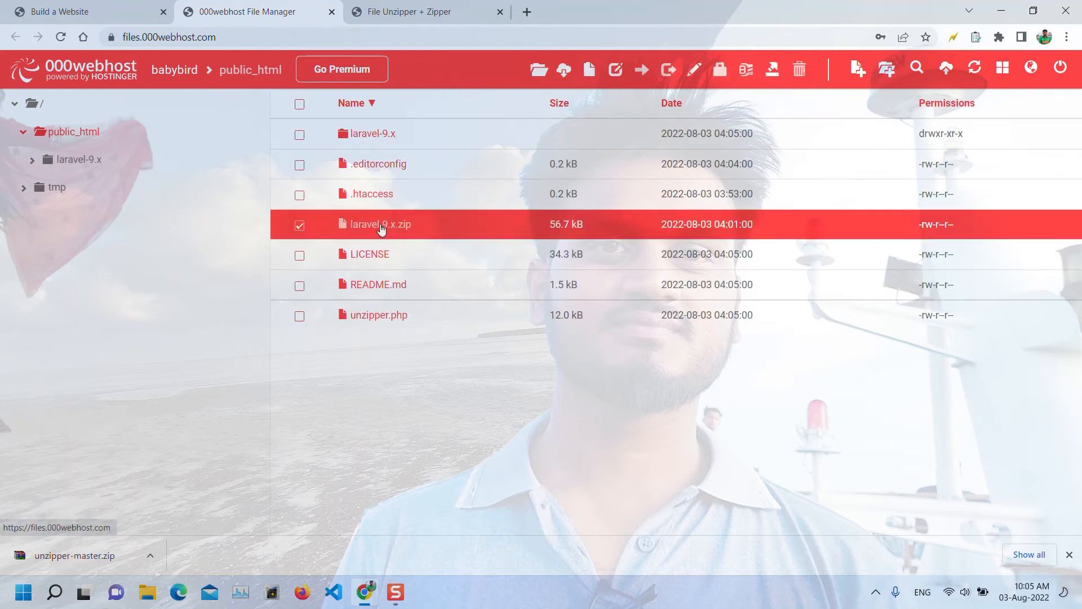
pyautogui.click(376, 143)
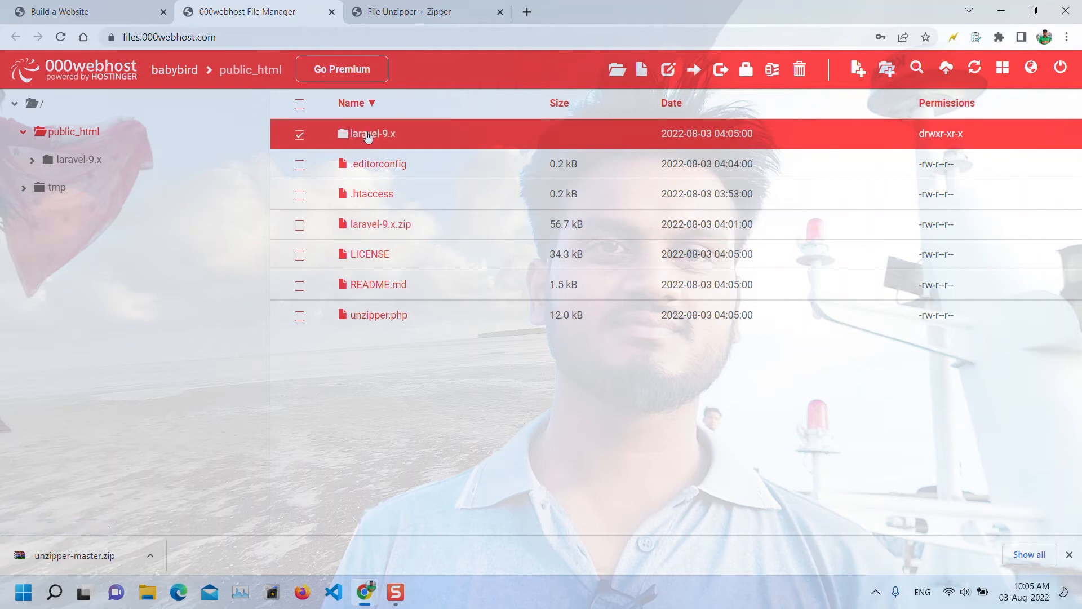
pyautogui.doubleClick(368, 137)
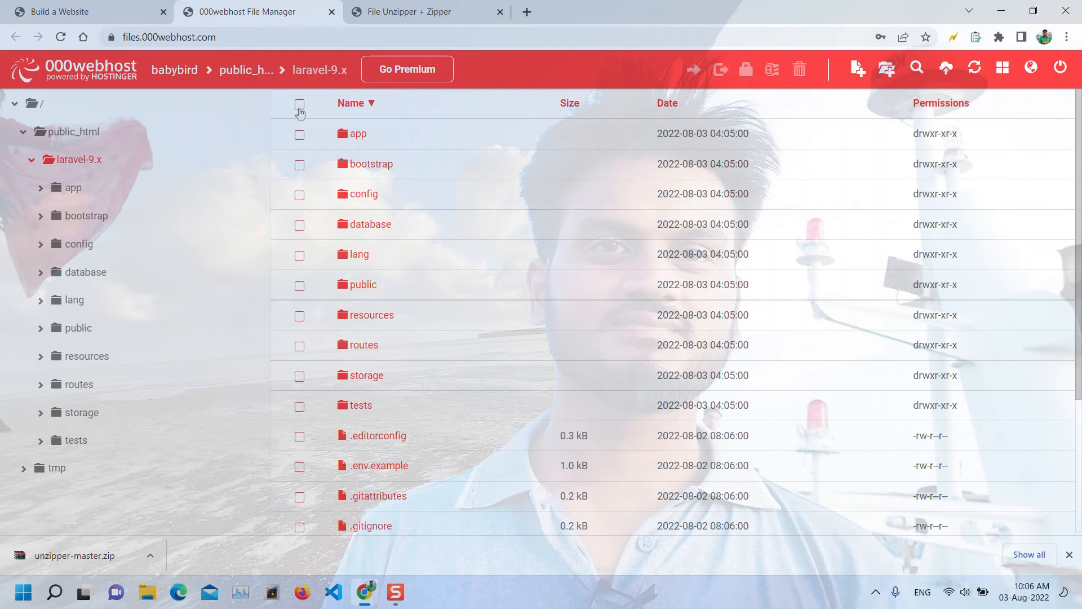
# Step: Move all files and folders from laravel-9.x to the babybird root folder
pyautogui.click(299, 105)
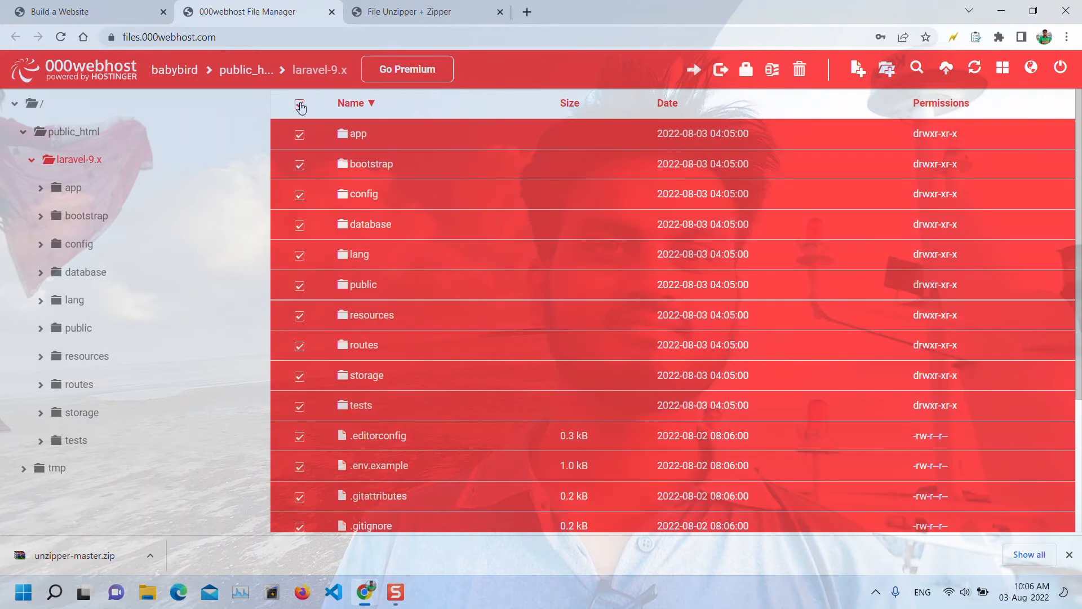
pyautogui.scroll(-3, 512, 255)
pyautogui.scroll(3, 513, 255)
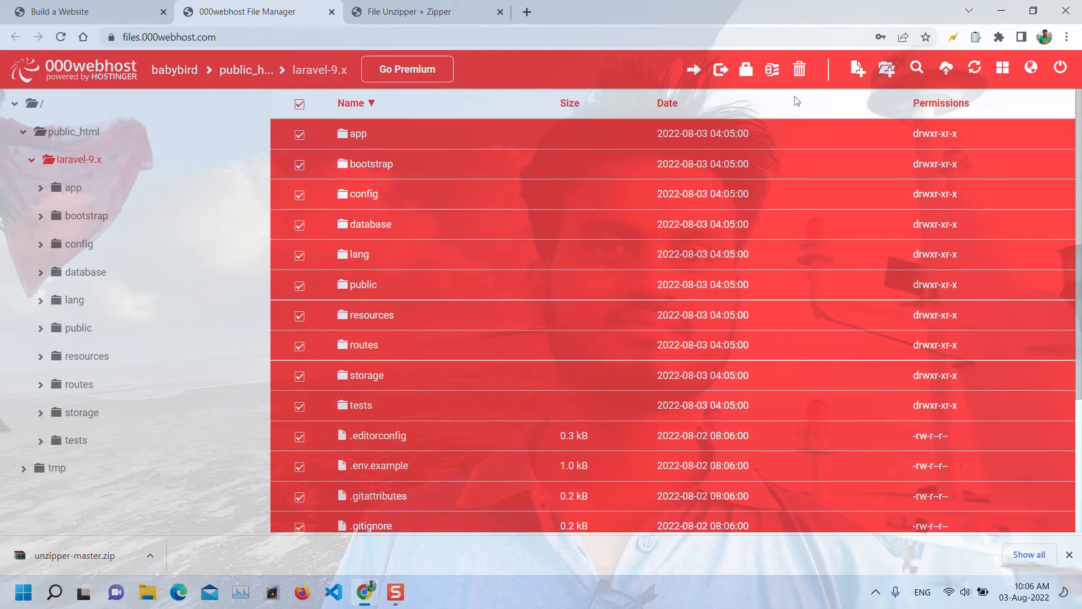
pyautogui.click(696, 67)
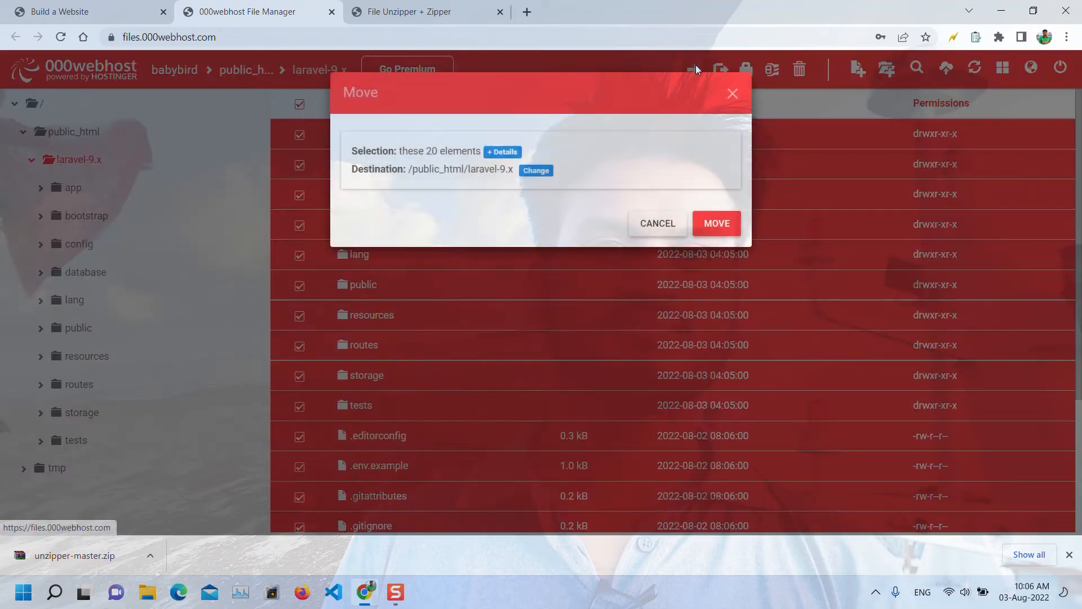
pyautogui.click(539, 170)
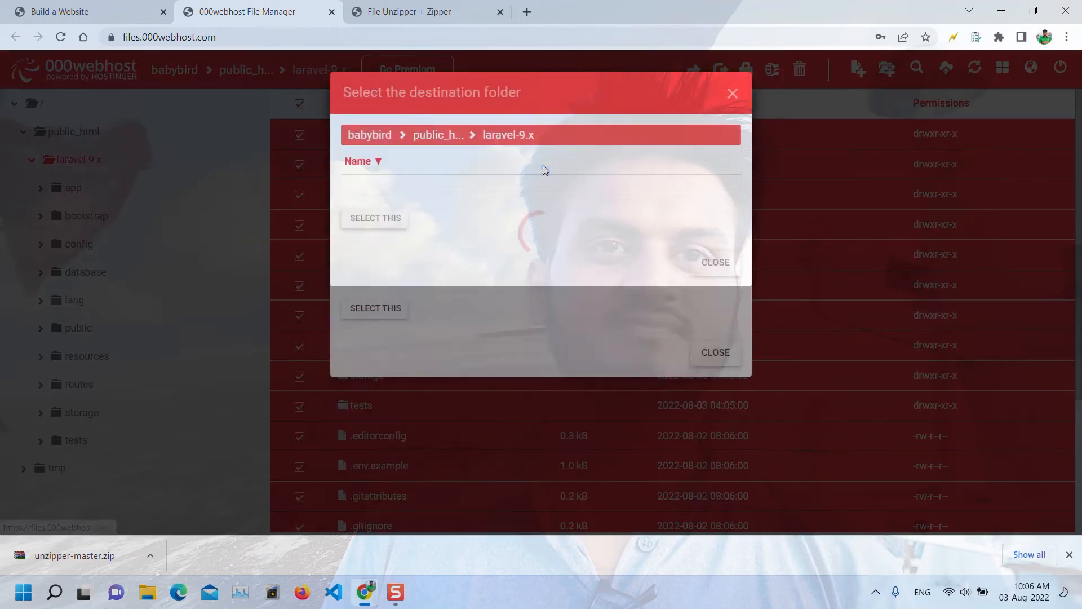
pyautogui.click(376, 136)
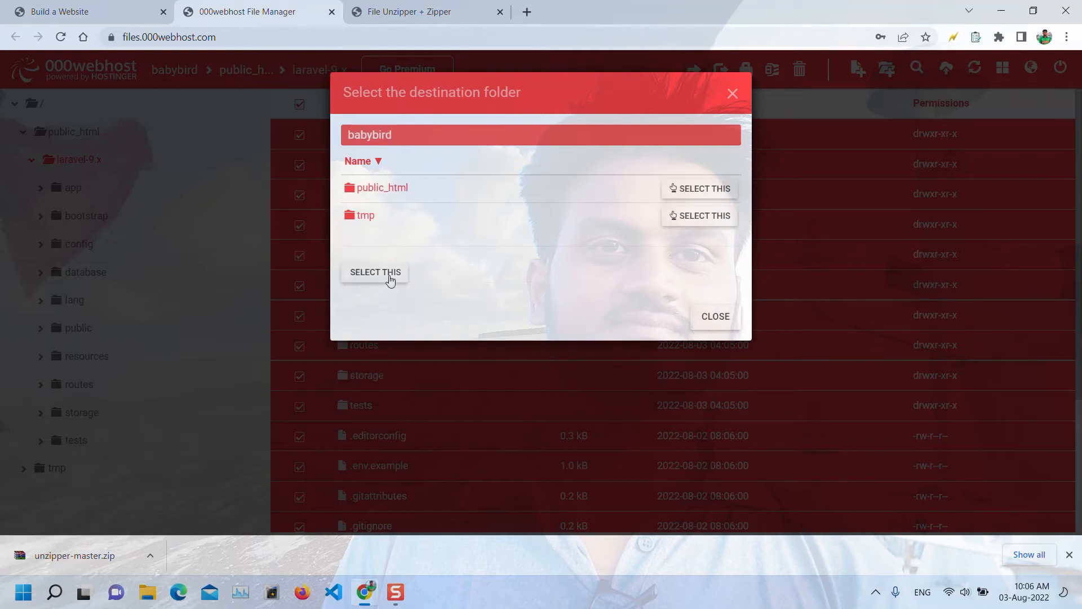
pyautogui.click(377, 273)
pyautogui.click(716, 224)
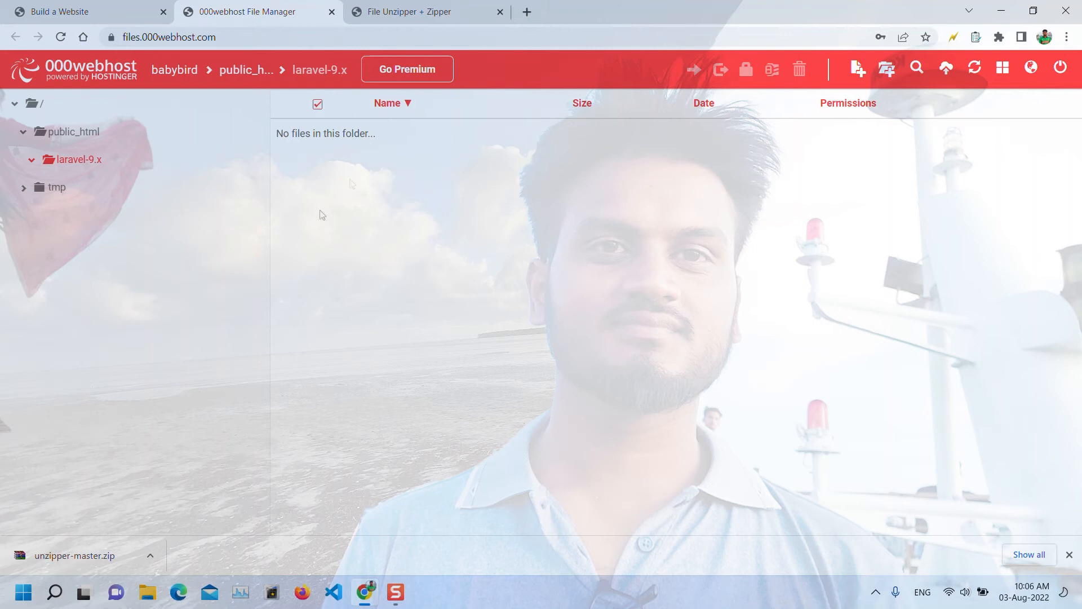
# Step: Delete the old public_html folder from the root directory
pyautogui.click(27, 108)
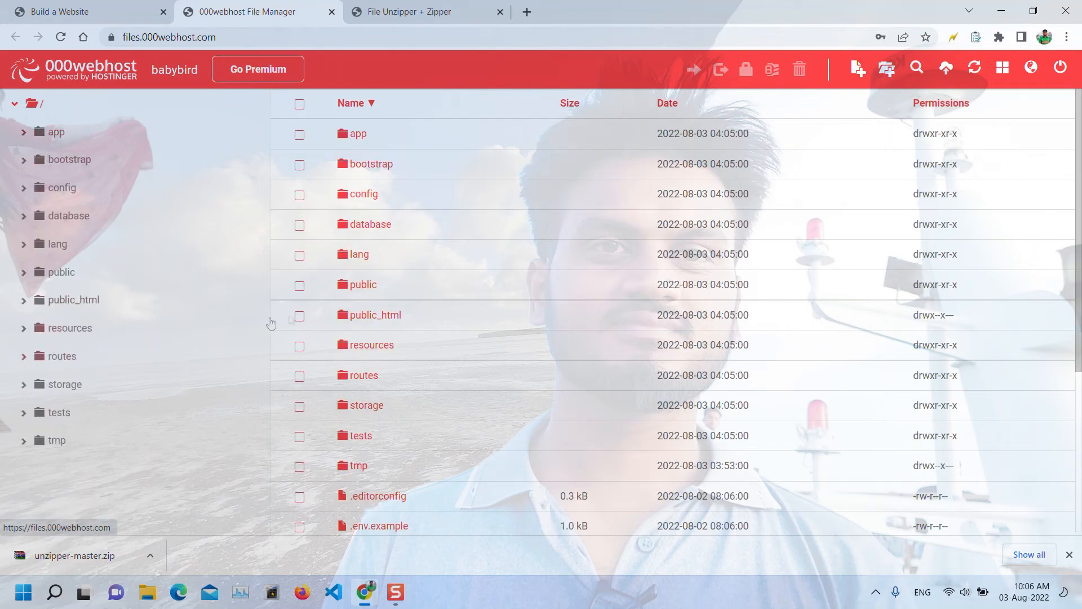
pyautogui.click(374, 317)
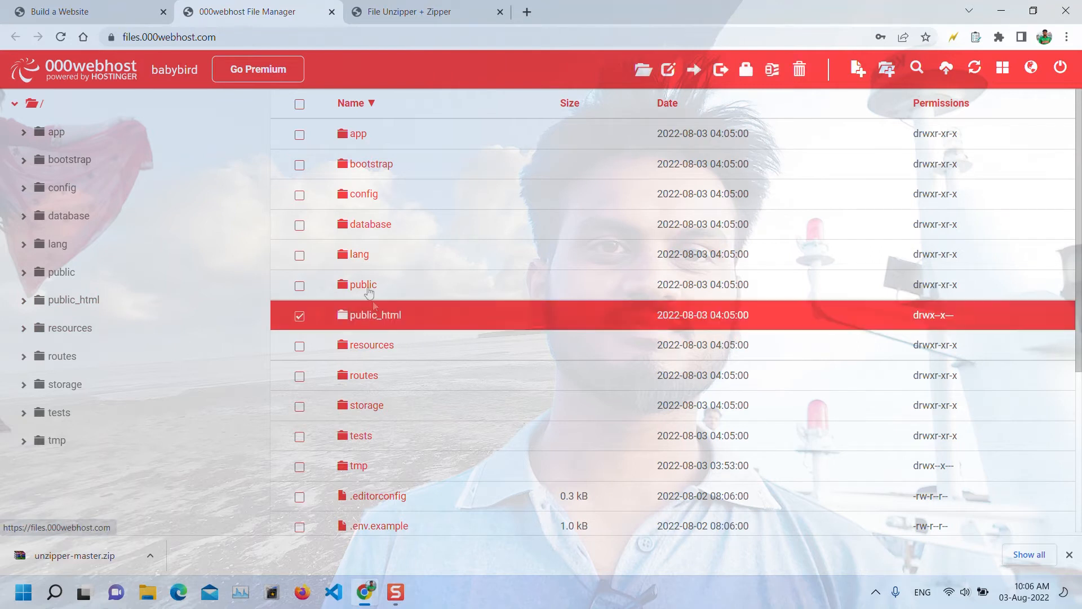
pyautogui.click(364, 283)
pyautogui.click(366, 316)
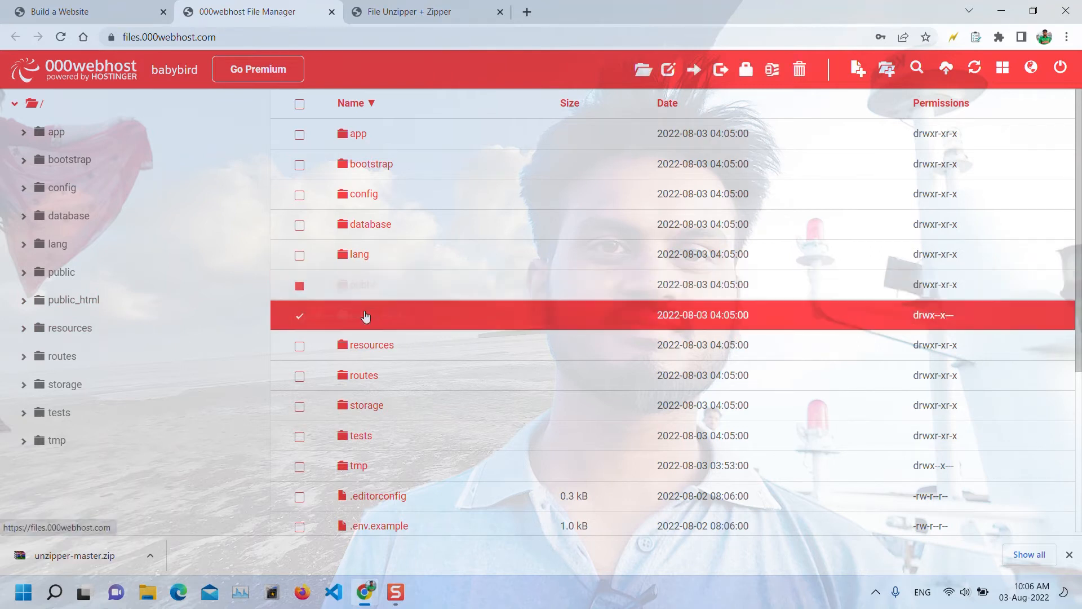
pyautogui.click(800, 71)
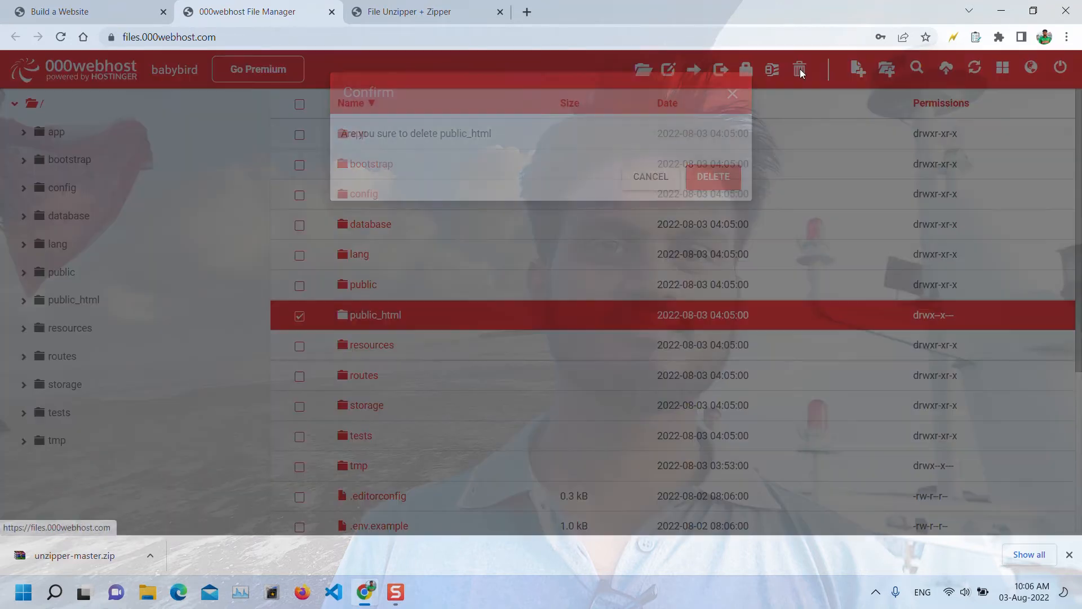
pyautogui.click(724, 183)
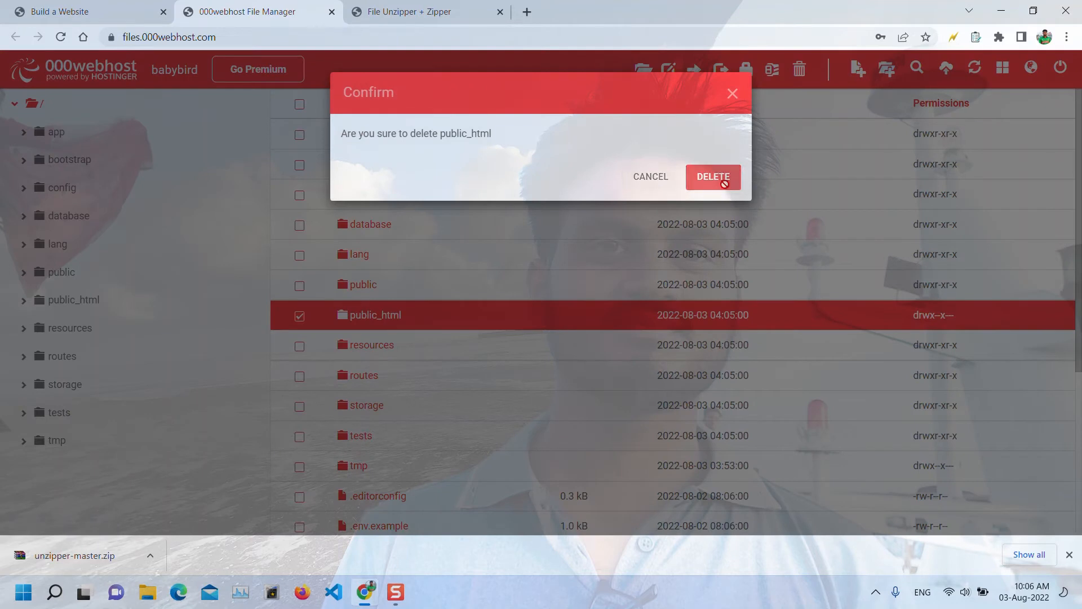
# Step: Rename the public folder in the root directory as public_html
pyautogui.click(363, 284)
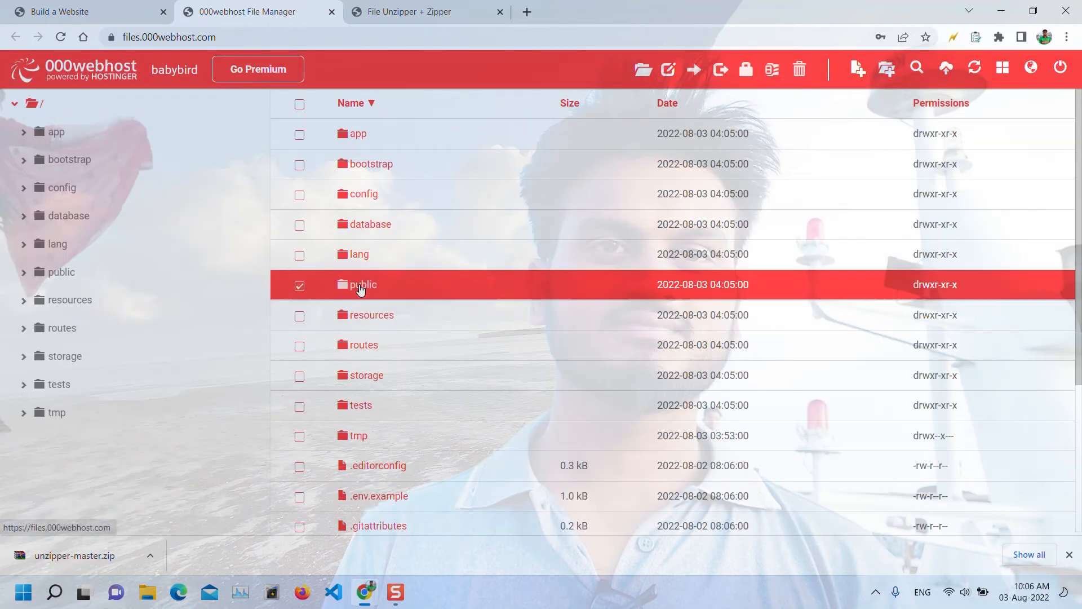
pyautogui.click(668, 69)
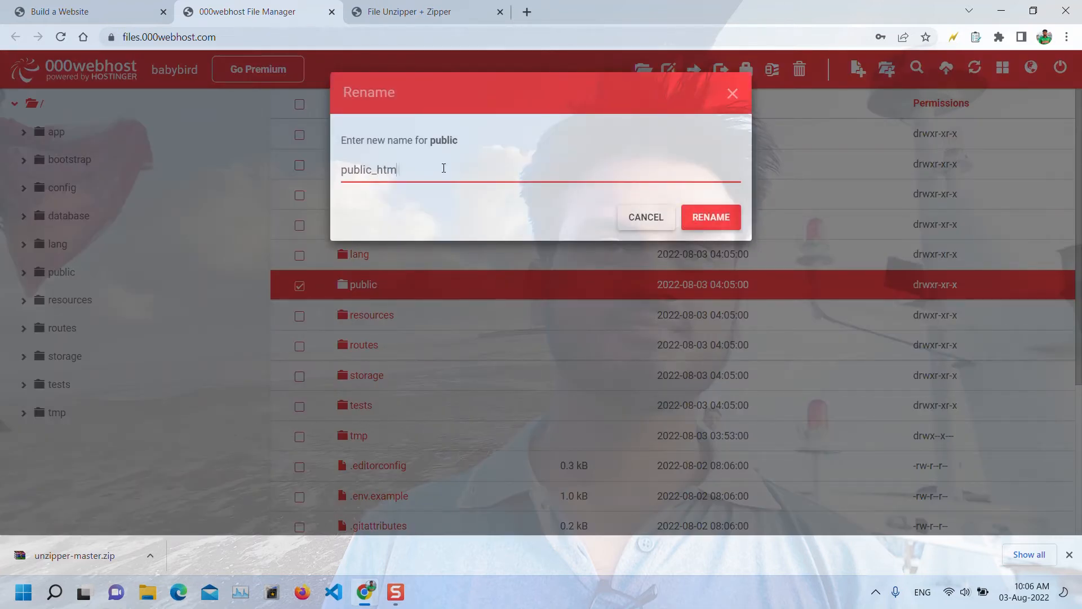
pyautogui.write('_html')
pyautogui.click(705, 225)
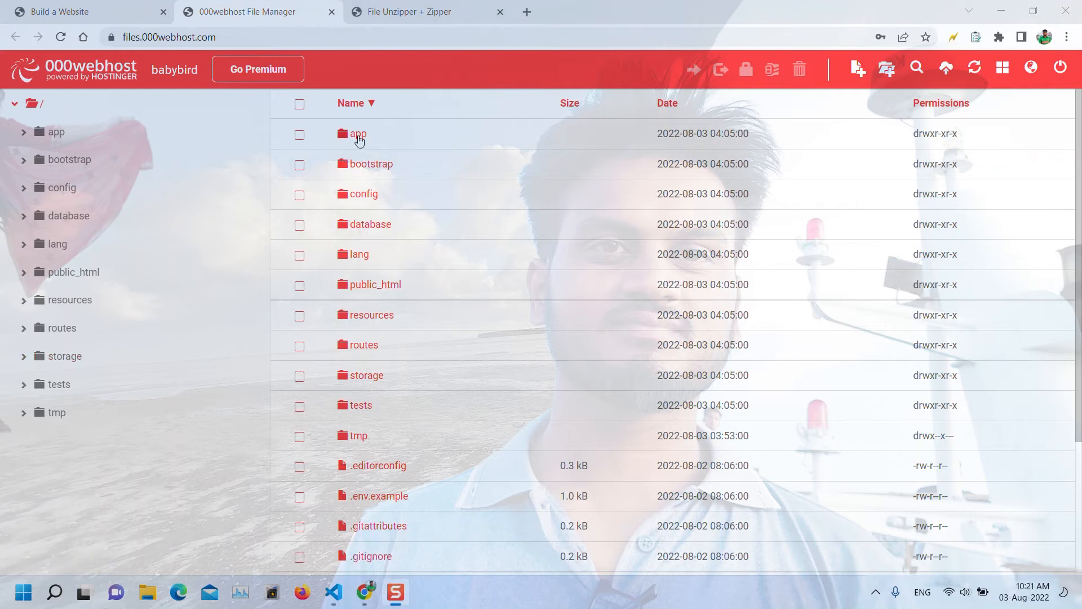
# Step: Open AppServiceProvider.php from the app/Providers folder for editing
pyautogui.click(359, 136)
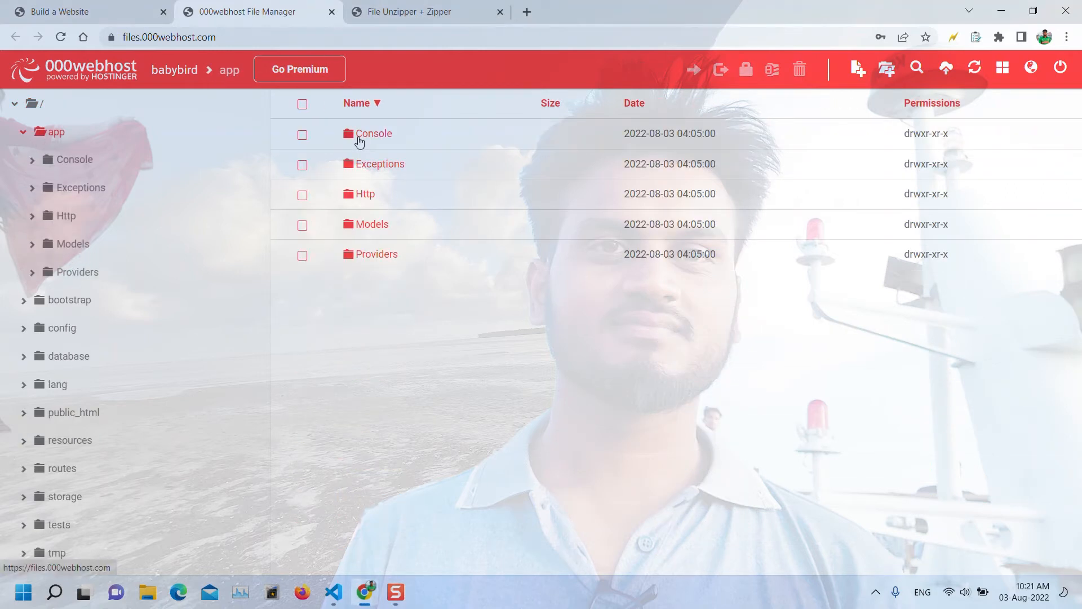
pyautogui.click(381, 259)
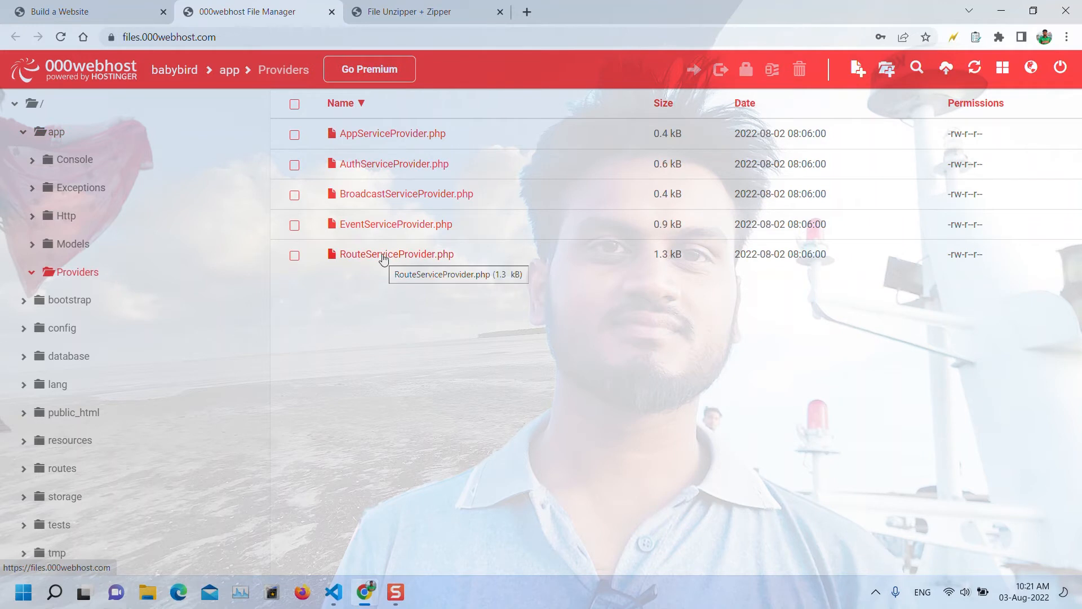
pyautogui.click(393, 137)
pyautogui.doubleClick(393, 137)
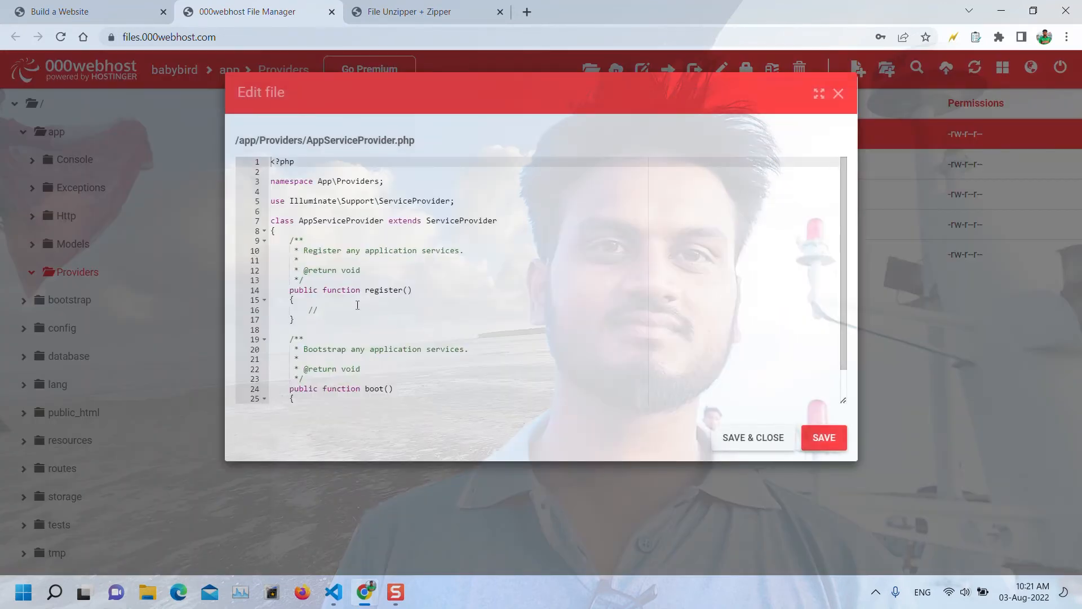
# Step: Replace the comment inside register() with $this->app->bind('path.public', function() { return base_path('public_html'); }); and save and close AppServiceProvider.php
pyautogui.click(356, 307)
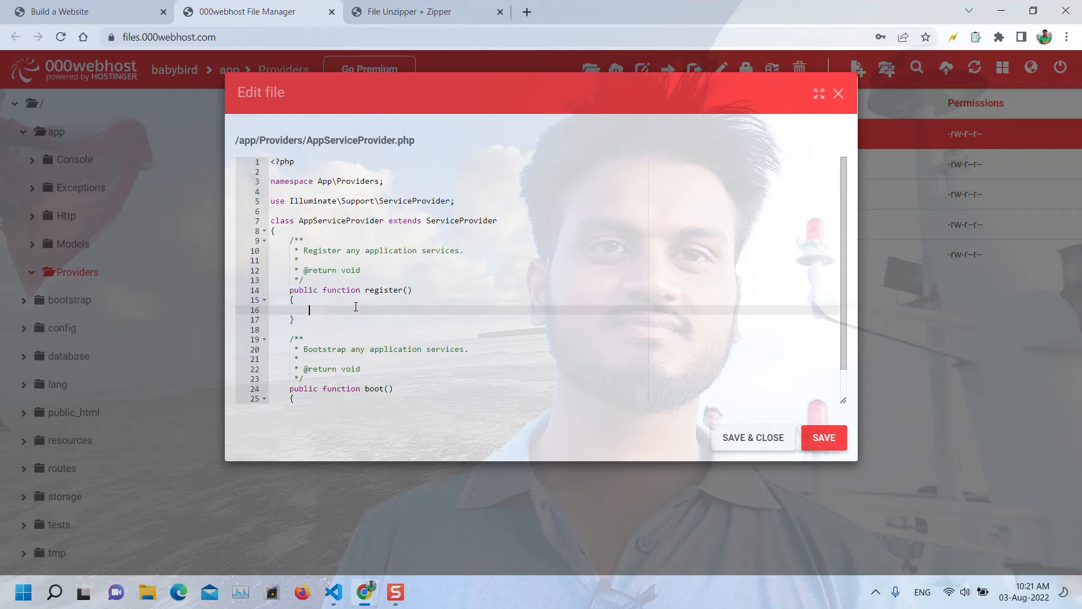
pyautogui.hotkey('ctrl', 'v')
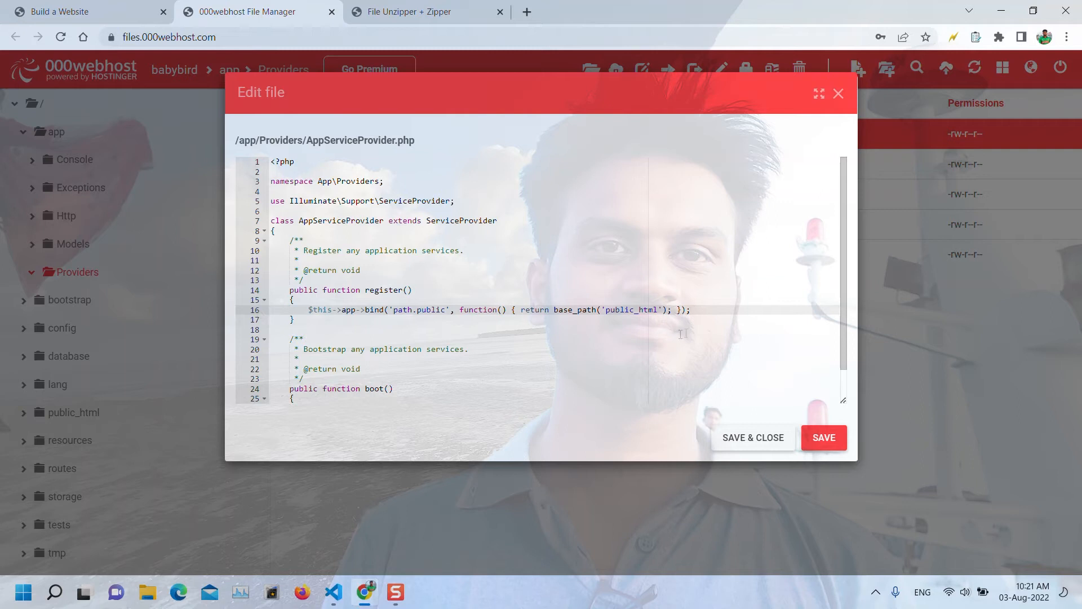
pyautogui.click(760, 439)
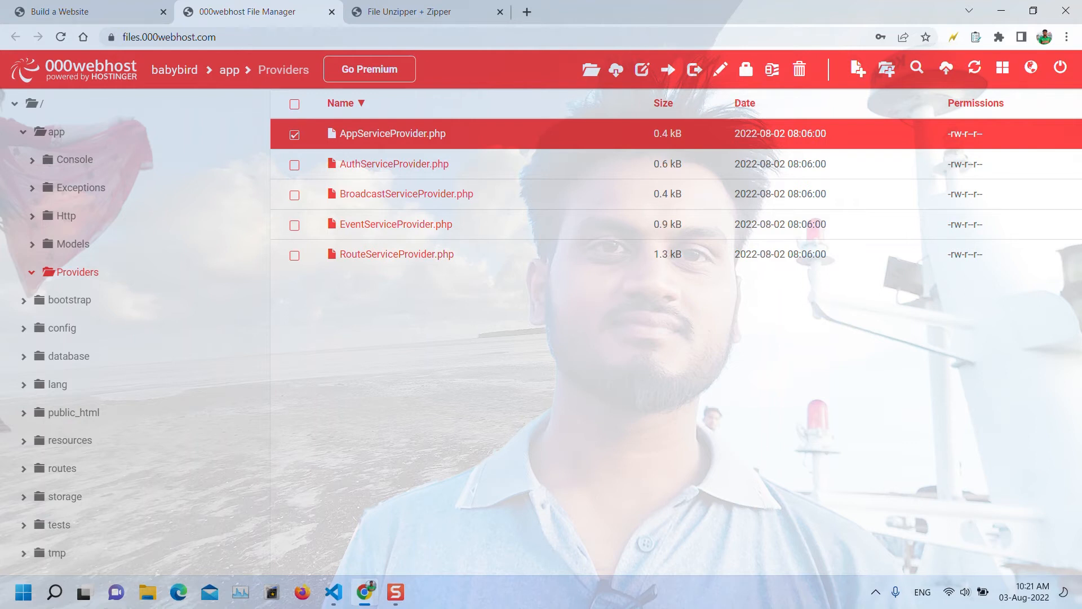
pyautogui.hotkey('shift', 'F10')
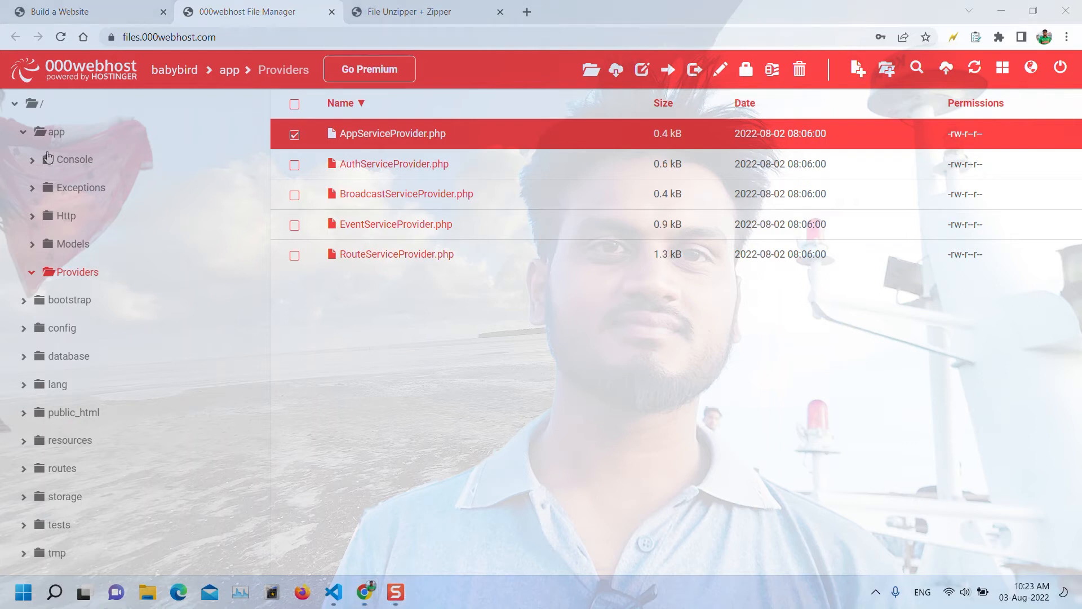
# Step: Return to the root directory and open app.php from the config folder for editing
pyautogui.click(33, 103)
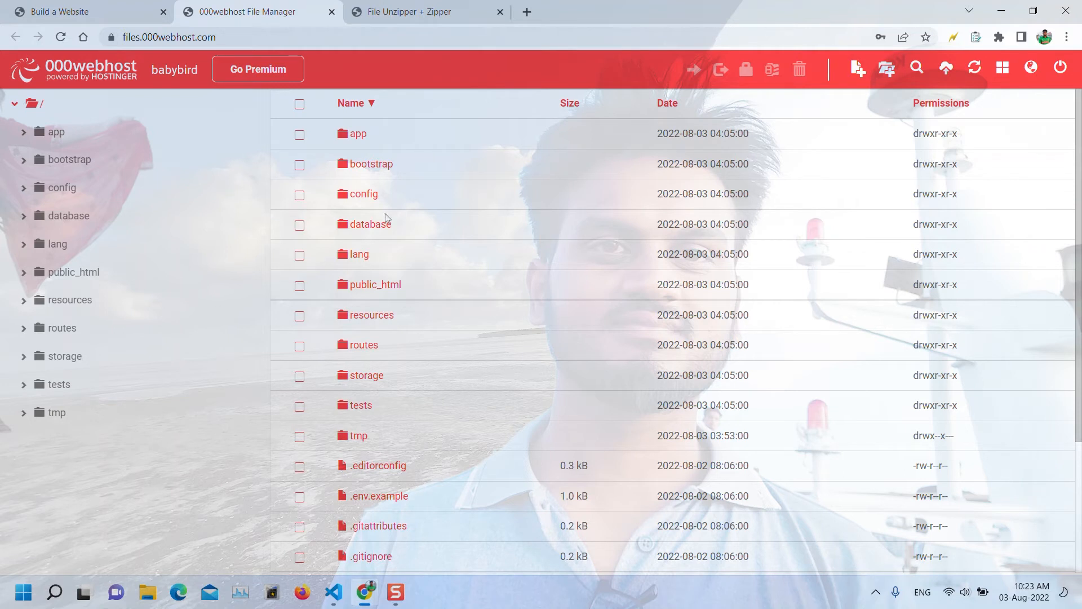
pyautogui.click(359, 196)
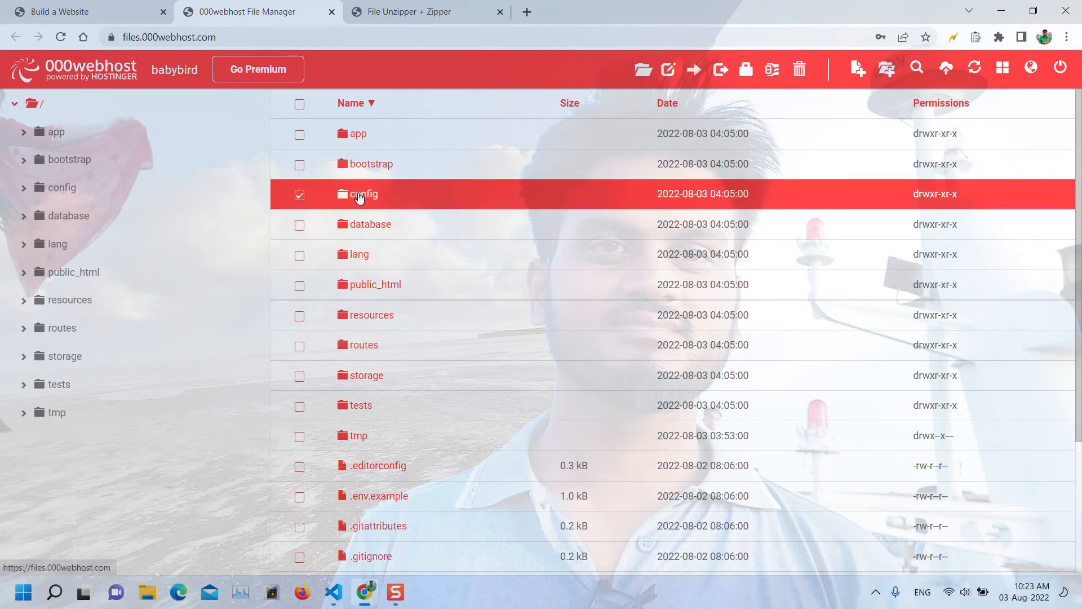
pyautogui.doubleClick(359, 196)
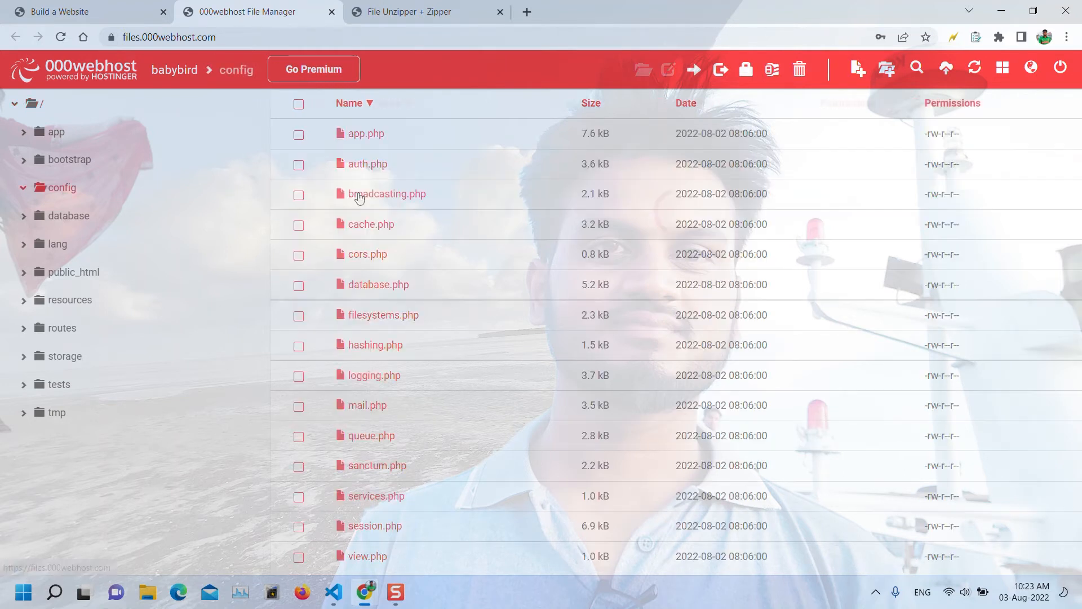
pyautogui.doubleClick(366, 136)
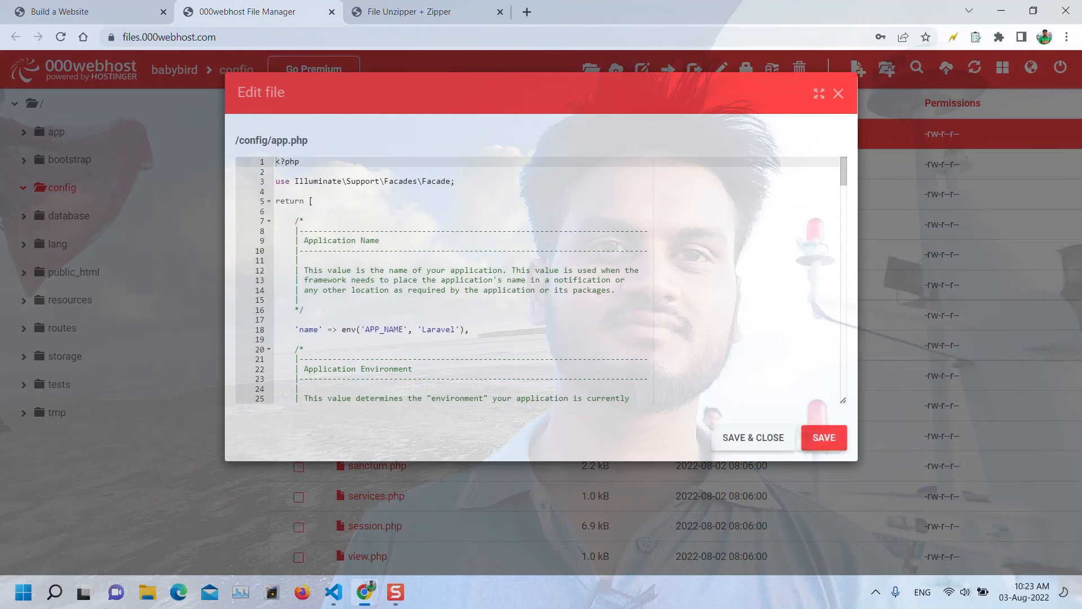
pyautogui.hotkey('alt', 'Tab')
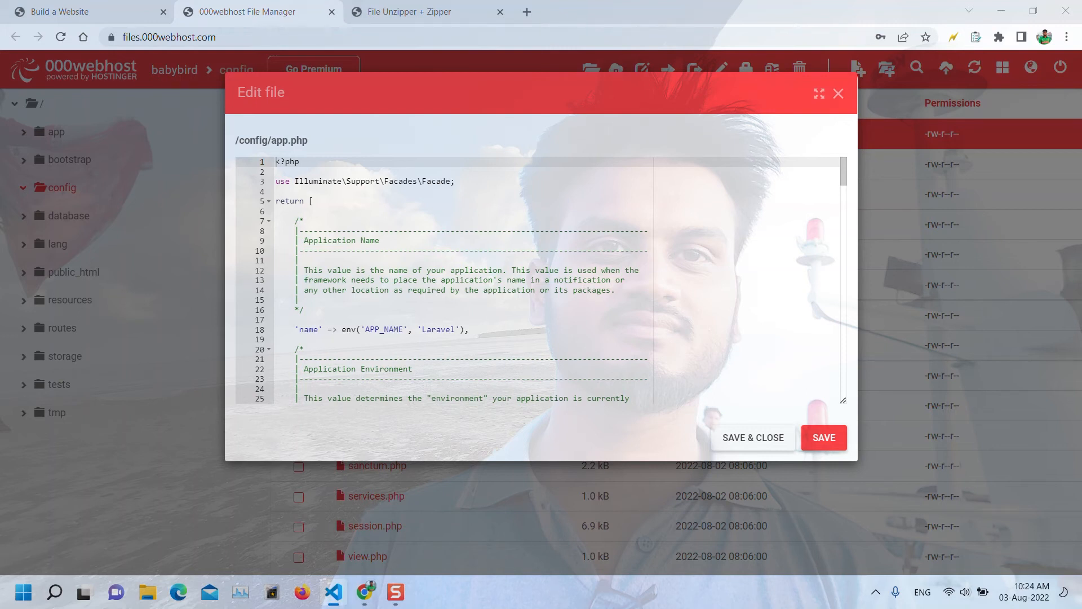
pyautogui.hotkey('alt', 'Tab')
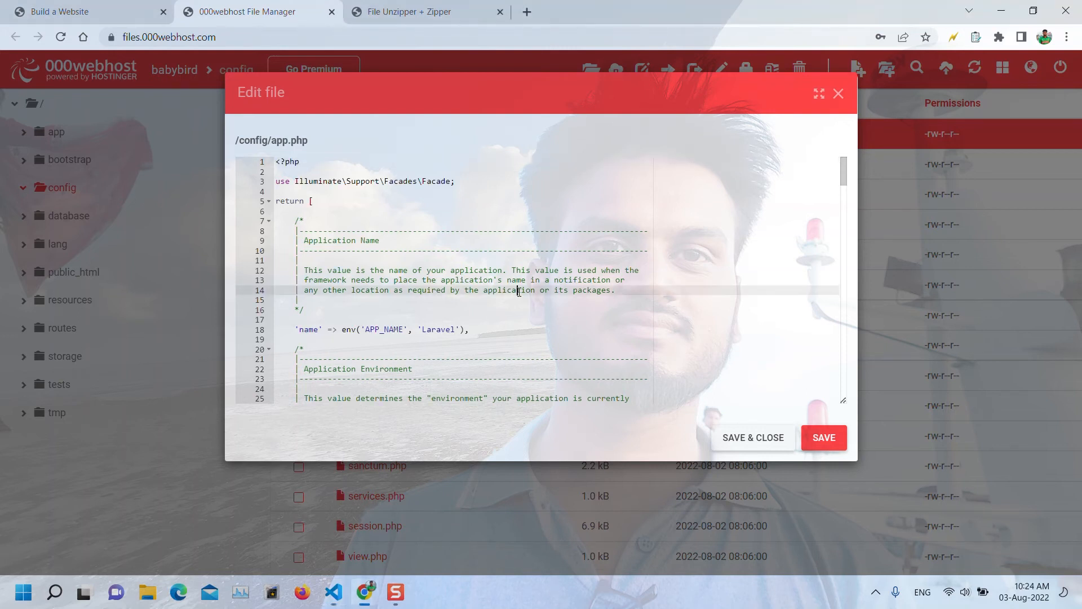
# Step: Replace the 'key' line under Encryption Key with 'key' => env('APP_KEY', base64_decode('')), and save and close config/app.php
pyautogui.scroll(-9, 519, 293)
pyautogui.scroll(-11, 519, 292)
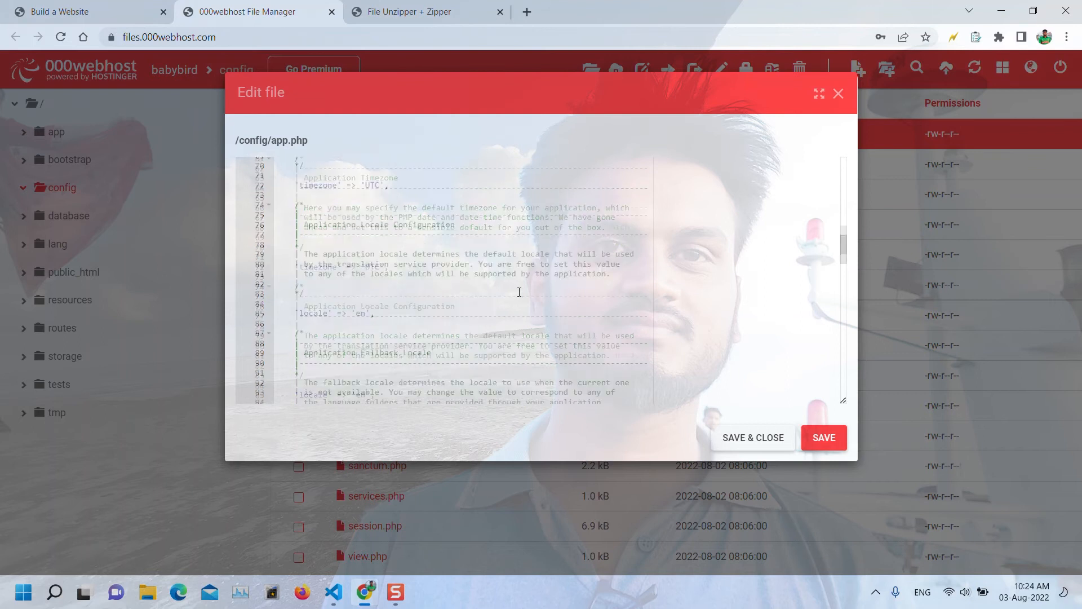
pyautogui.scroll(-7, 519, 292)
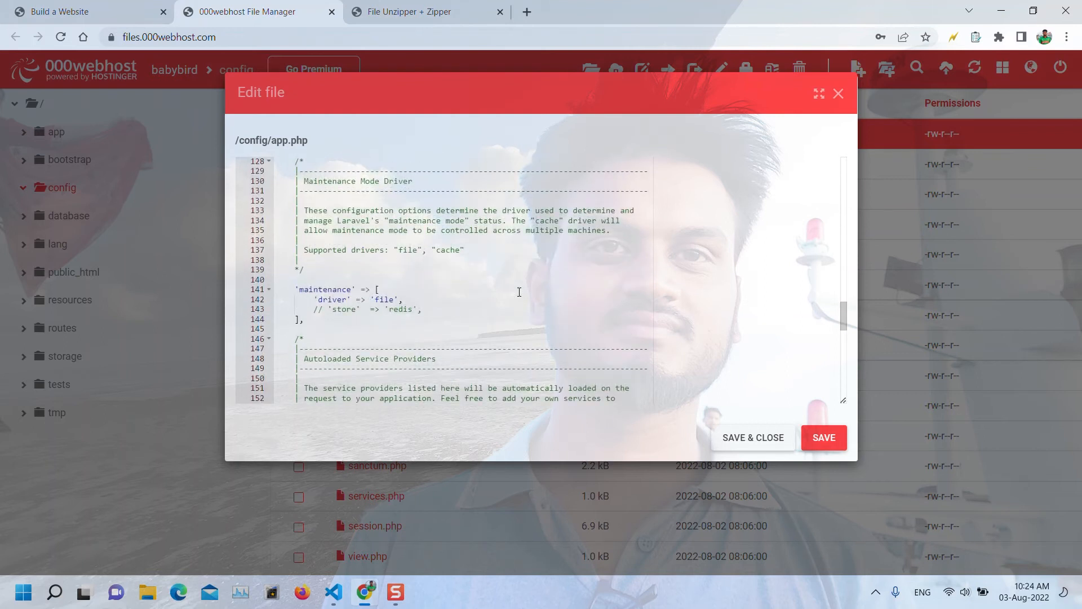
pyautogui.scroll(-1, 519, 292)
pyautogui.scroll(8, 519, 292)
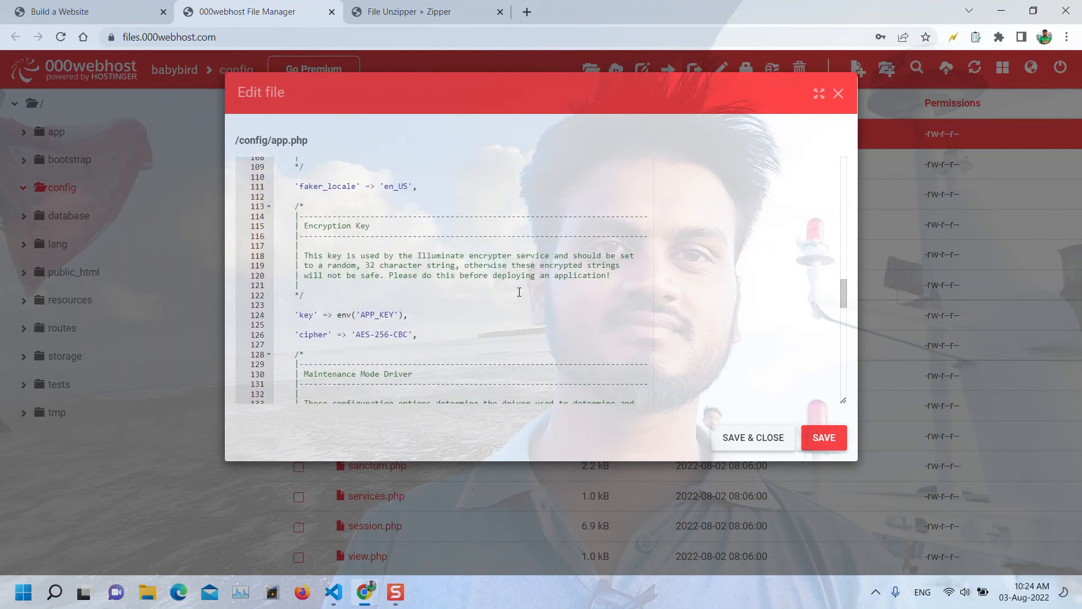
pyautogui.moveTo(297, 314); pyautogui.dragTo(424, 316)
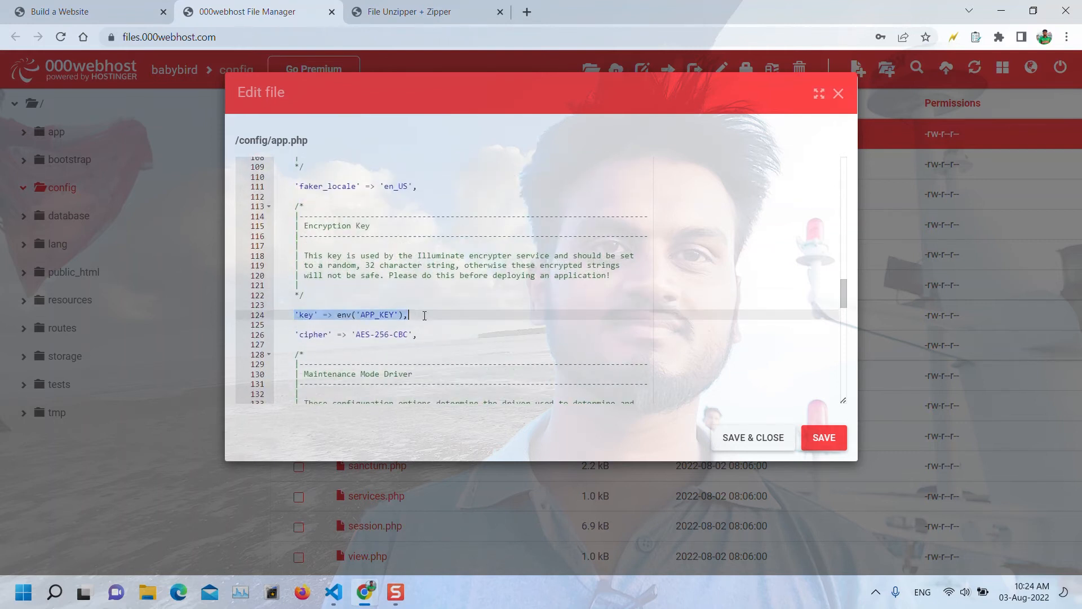
pyautogui.press('BackSpace')
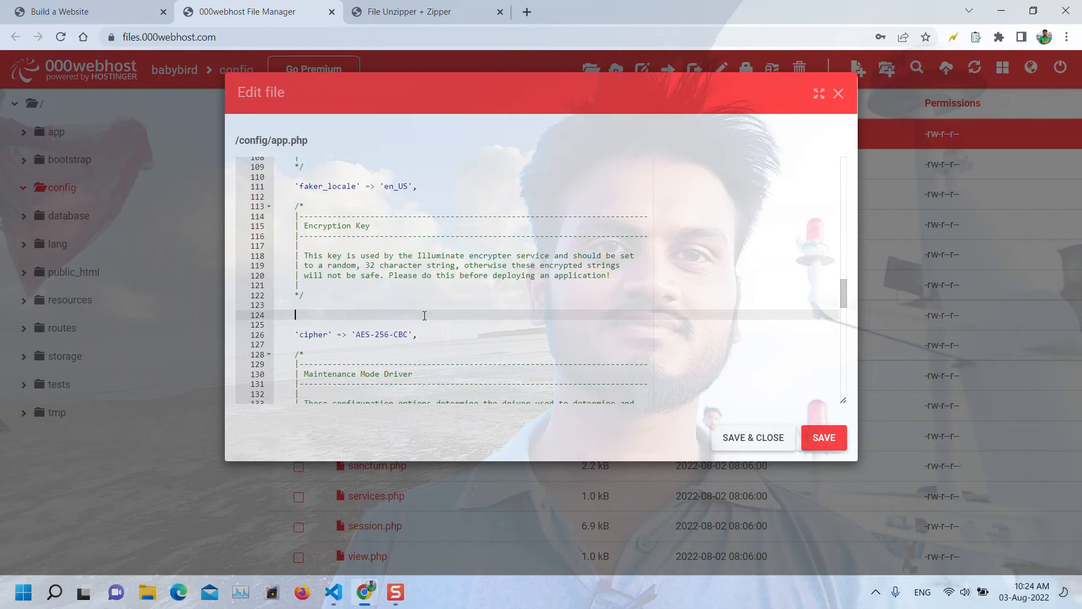
pyautogui.hotkey('ctrl', 'v')
pyautogui.click(738, 438)
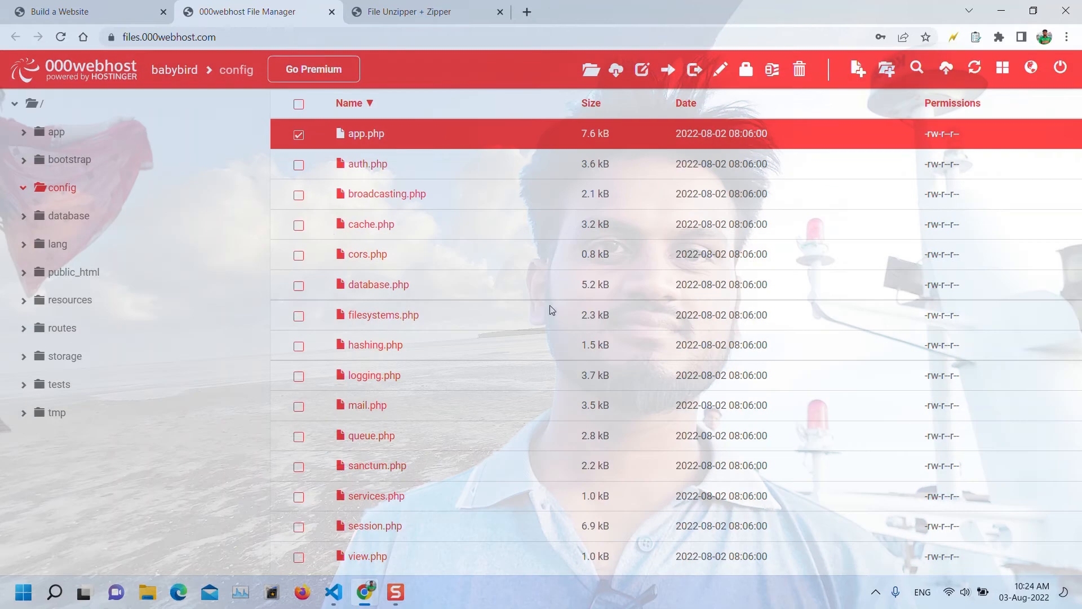
# Step: Copy the .env.example file in the root directory under the new name .env
pyautogui.click(25, 105)
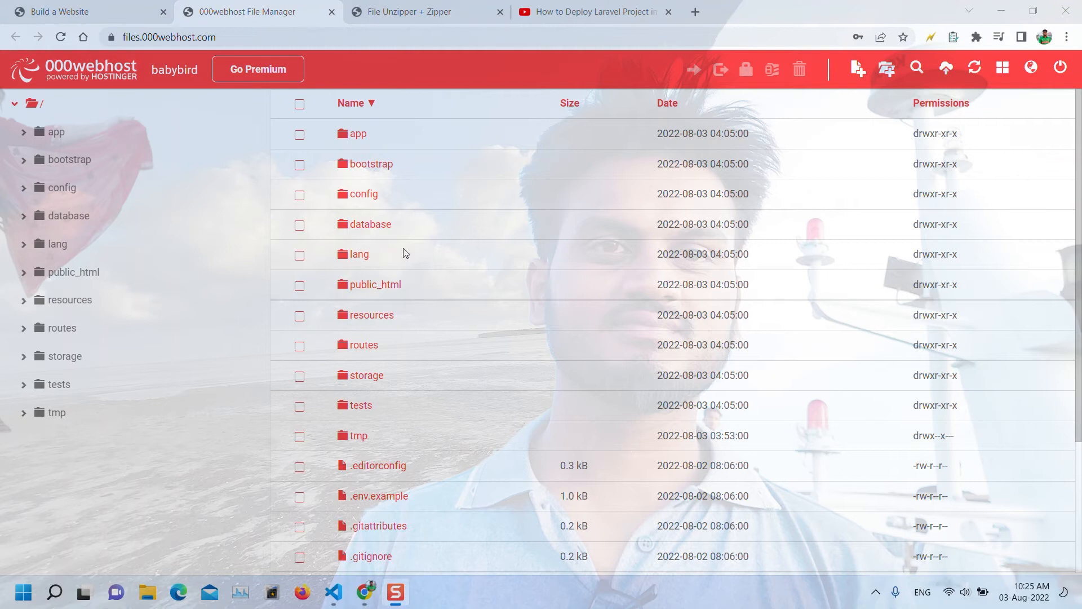
pyautogui.scroll(-3, 354, 365)
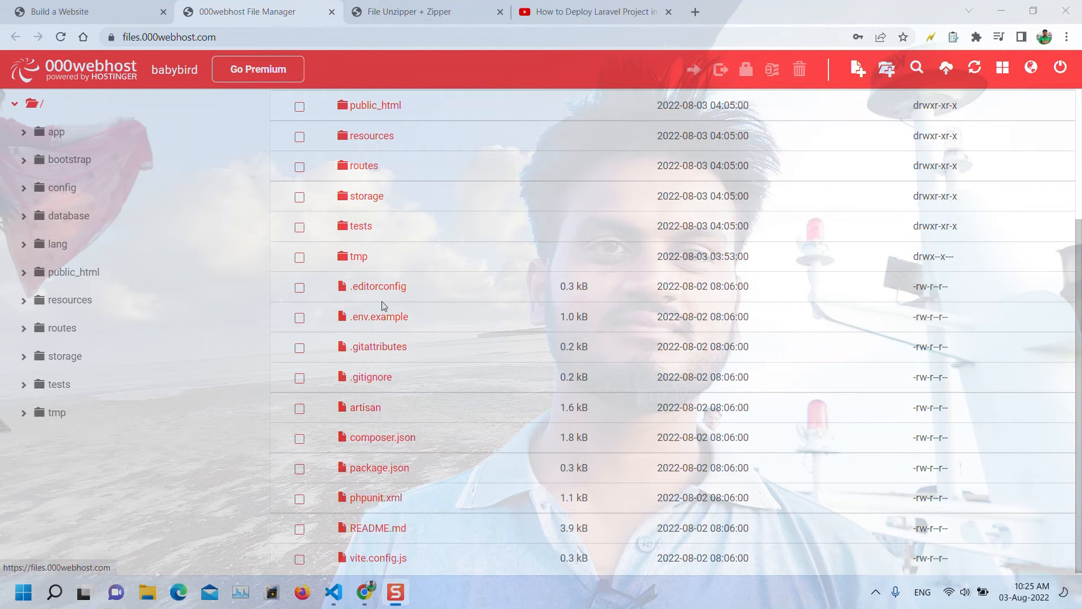
pyautogui.scroll(1, 373, 308)
pyautogui.scroll(-1, 373, 316)
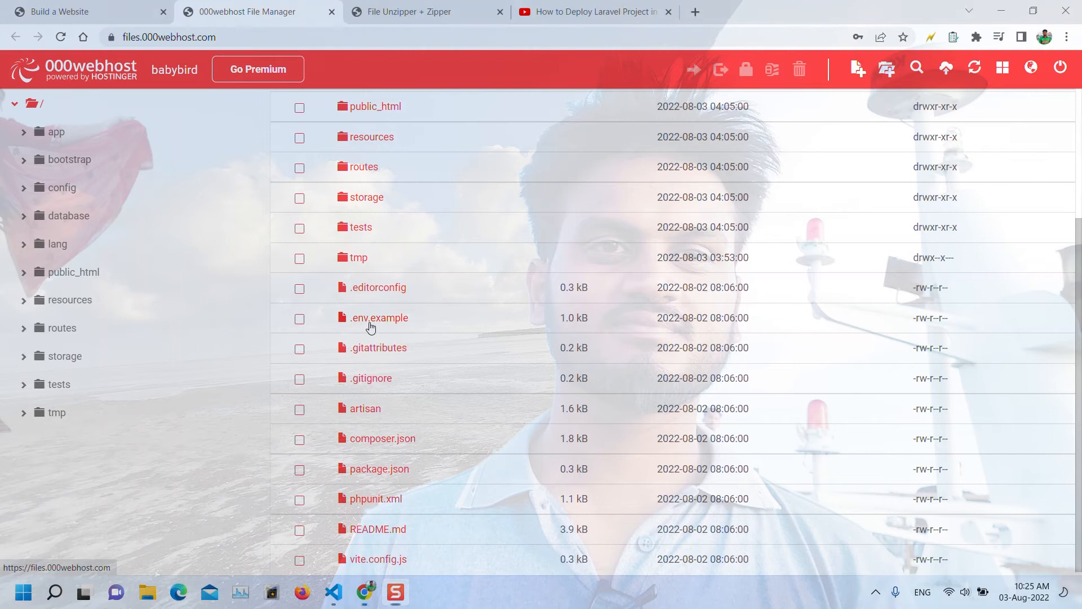
pyautogui.click(370, 327)
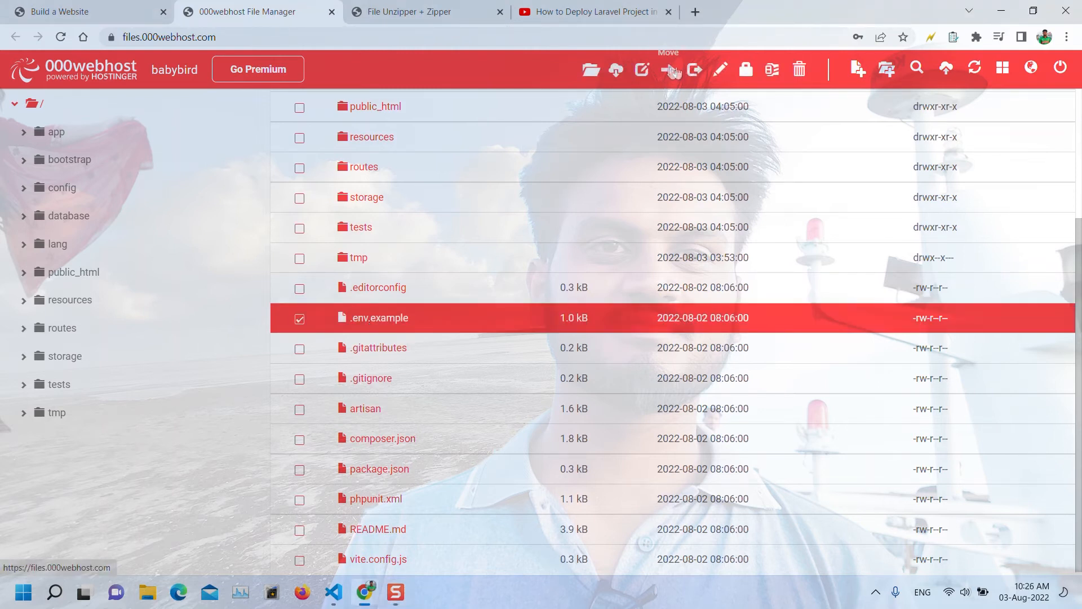
pyautogui.click(693, 69)
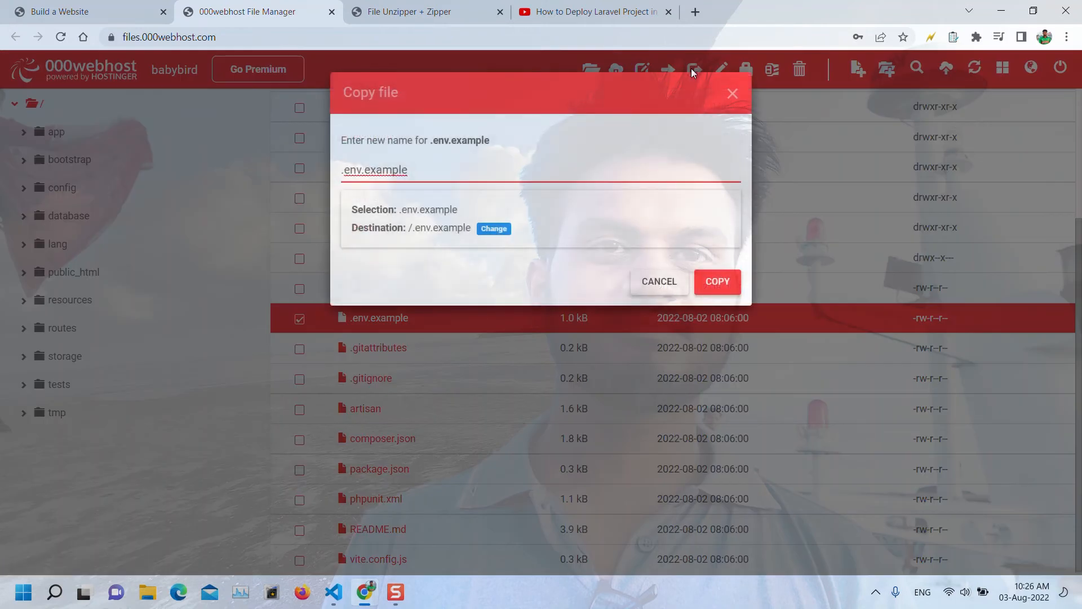
pyautogui.press('BackSpace')
pyautogui.press('BackSpace')
pyautogui.press('BackSpace')
pyautogui.press('BackSpace')
pyautogui.press('BackSpace')
pyautogui.press('BackSpace')
pyautogui.press('BackSpace')
pyautogui.press('BackSpace')
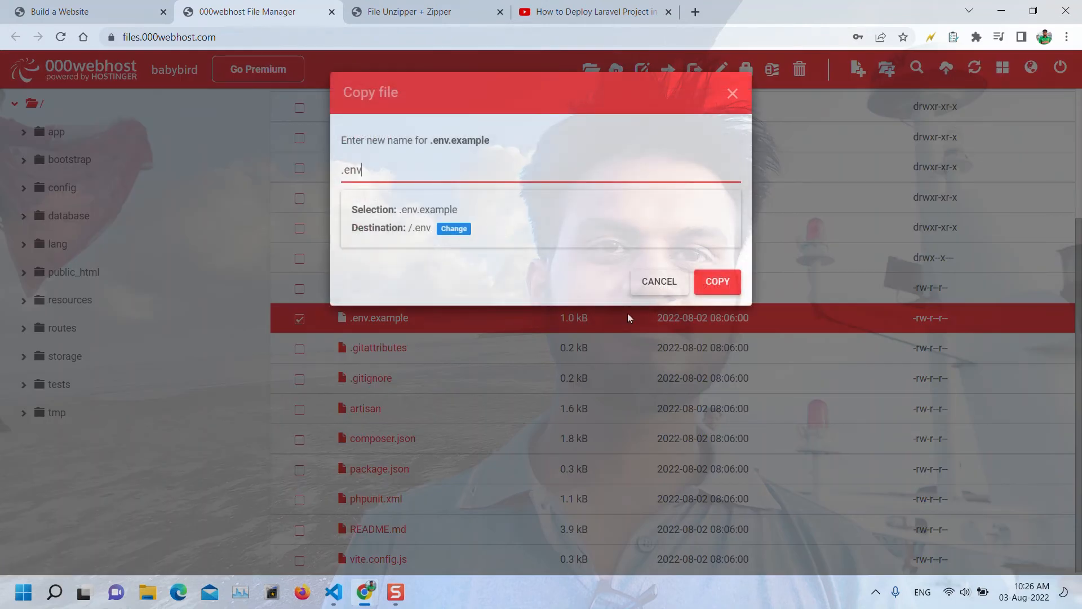
pyautogui.click(719, 283)
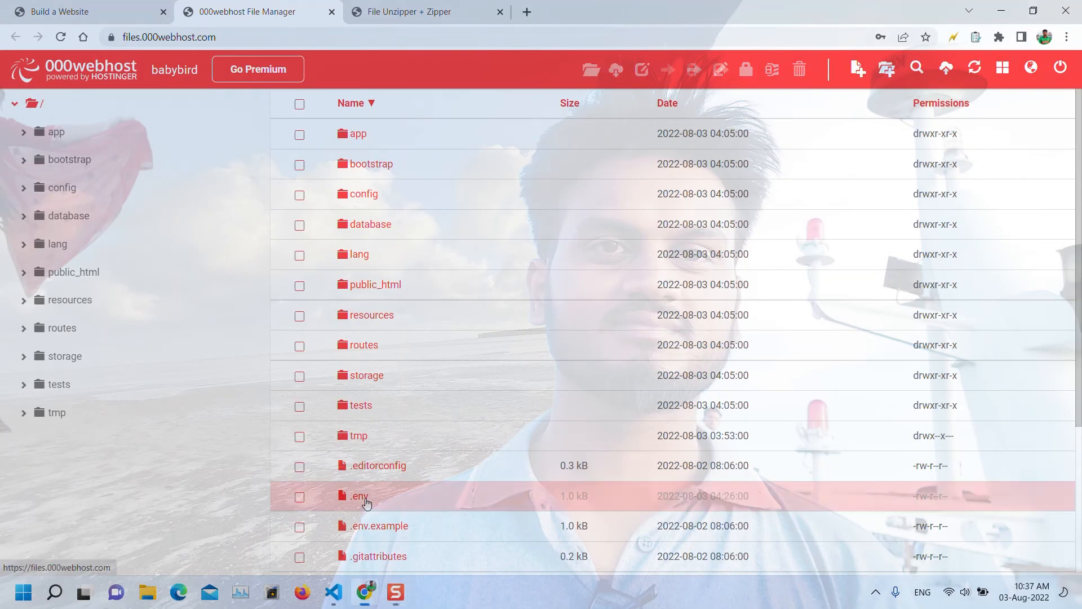
# Step: Copy the APP_KEY value after the base64: prefix from the root .env file, close the file without changes and deselect it
pyautogui.doubleClick(365, 498)
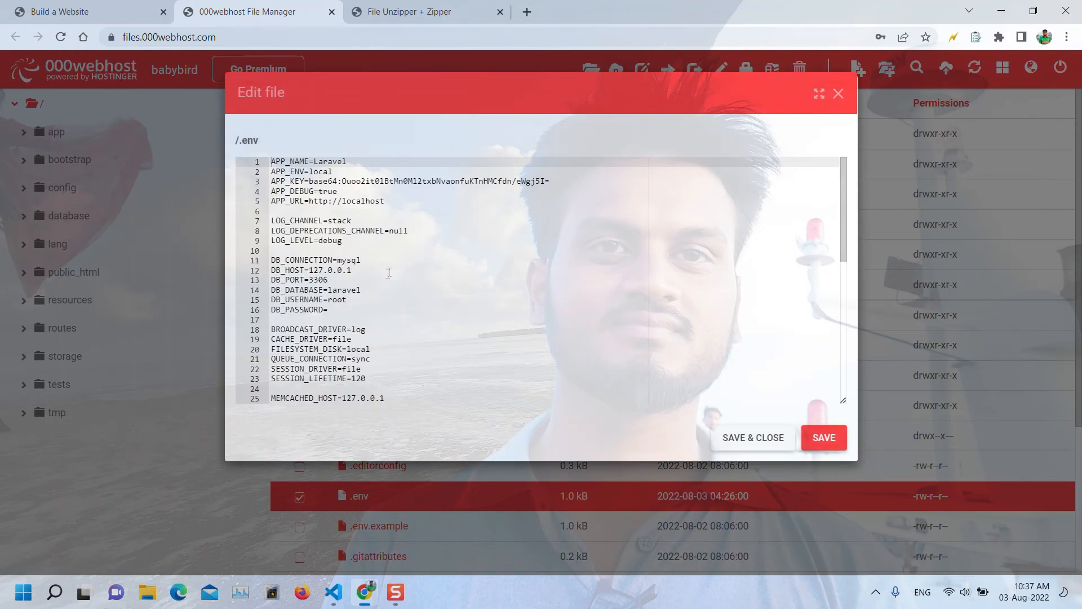
pyautogui.click(389, 272)
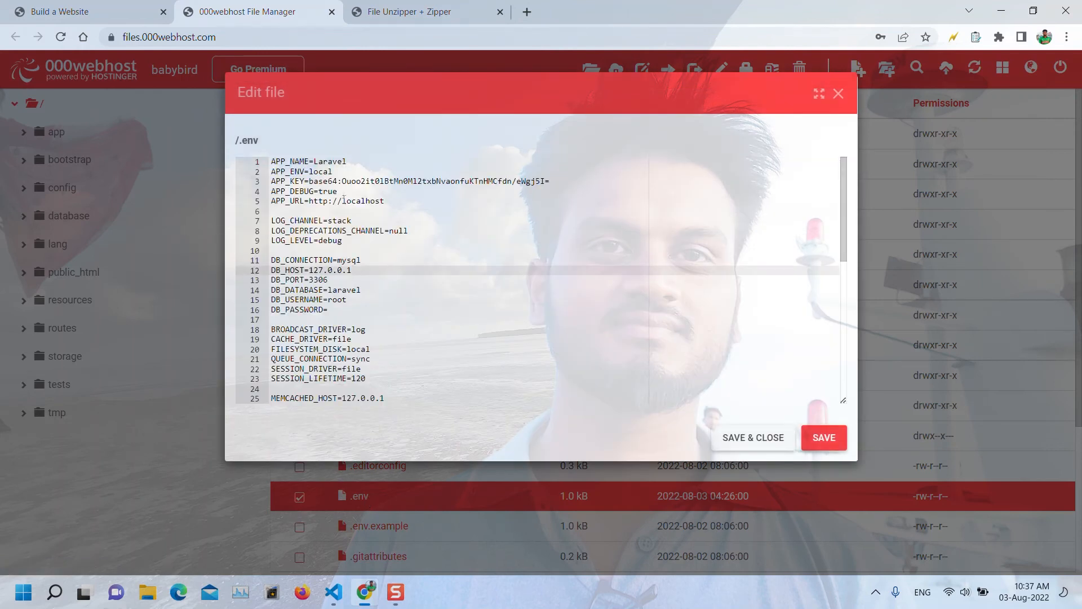
pyautogui.moveTo(343, 181); pyautogui.dragTo(553, 179)
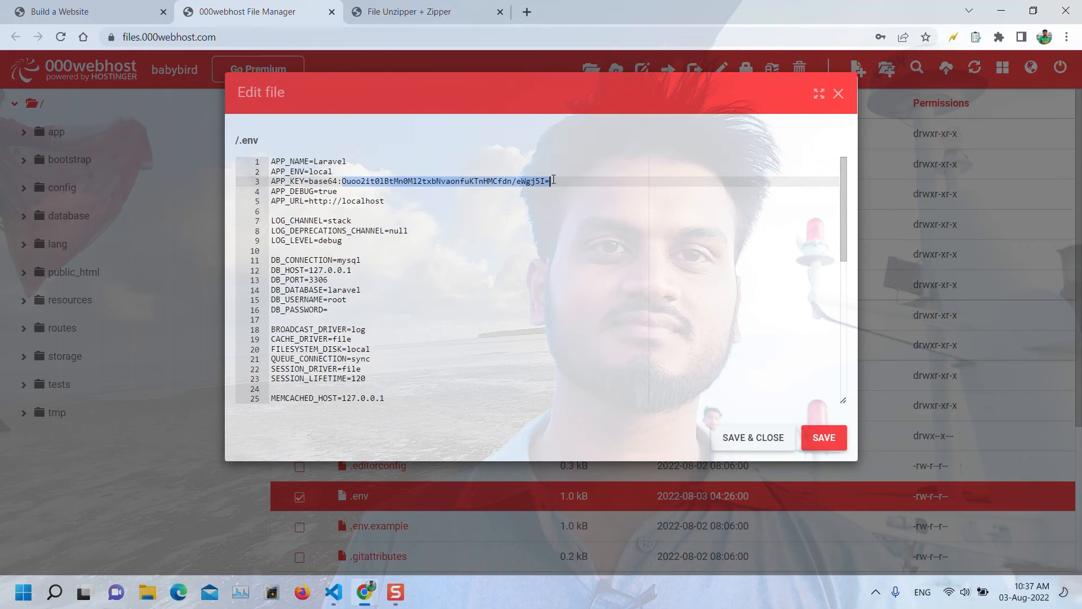
pyautogui.click(840, 94)
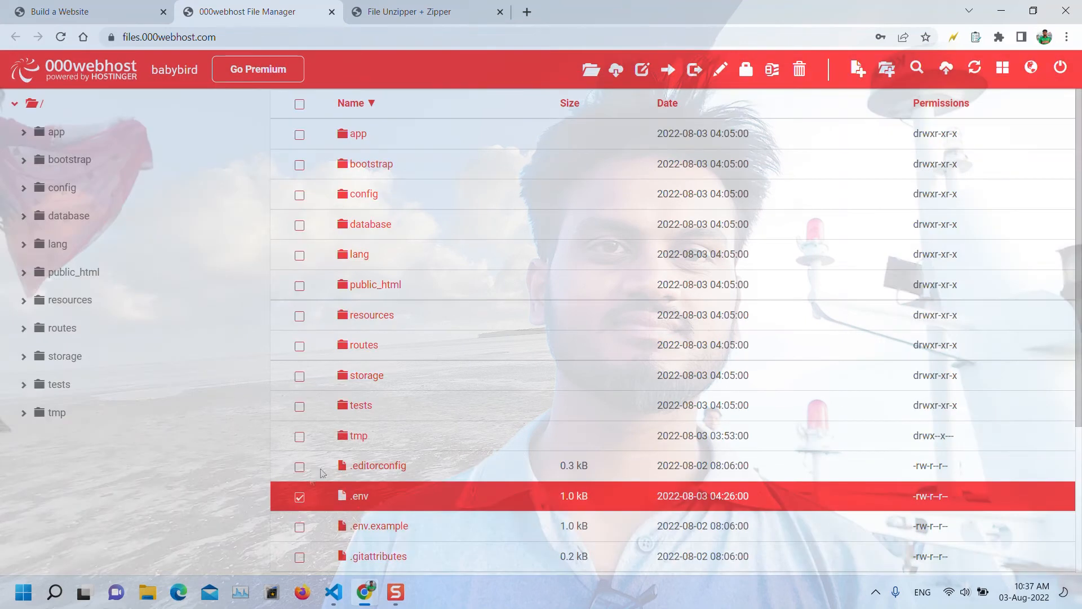
pyautogui.click(299, 501)
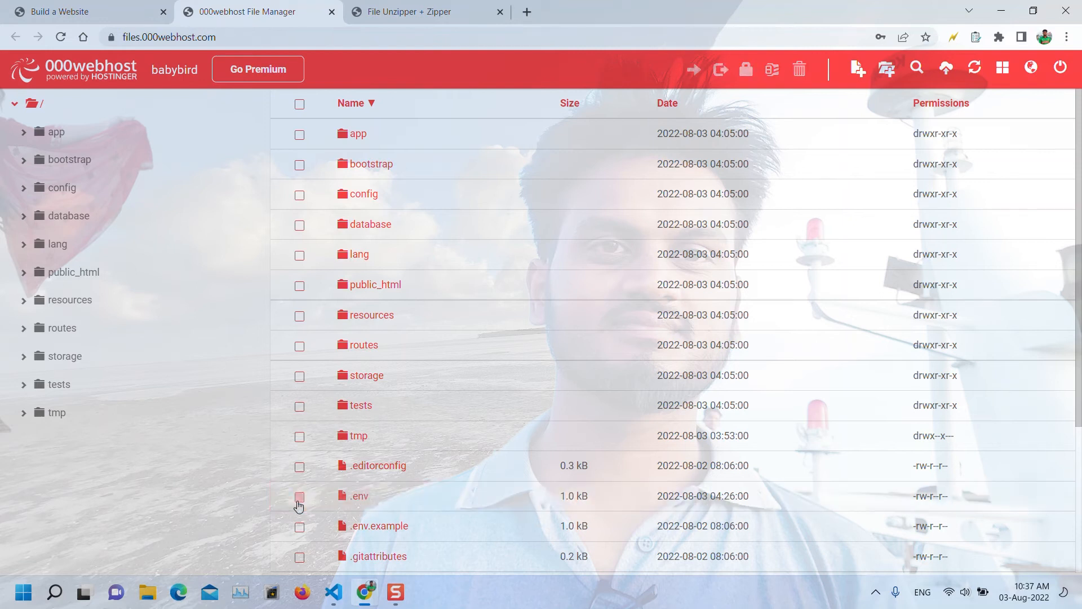
# Step: Paste the copied application key into base64_decode('') on the 'key' line of config/app.php, and save and close the file
pyautogui.doubleClick(375, 193)
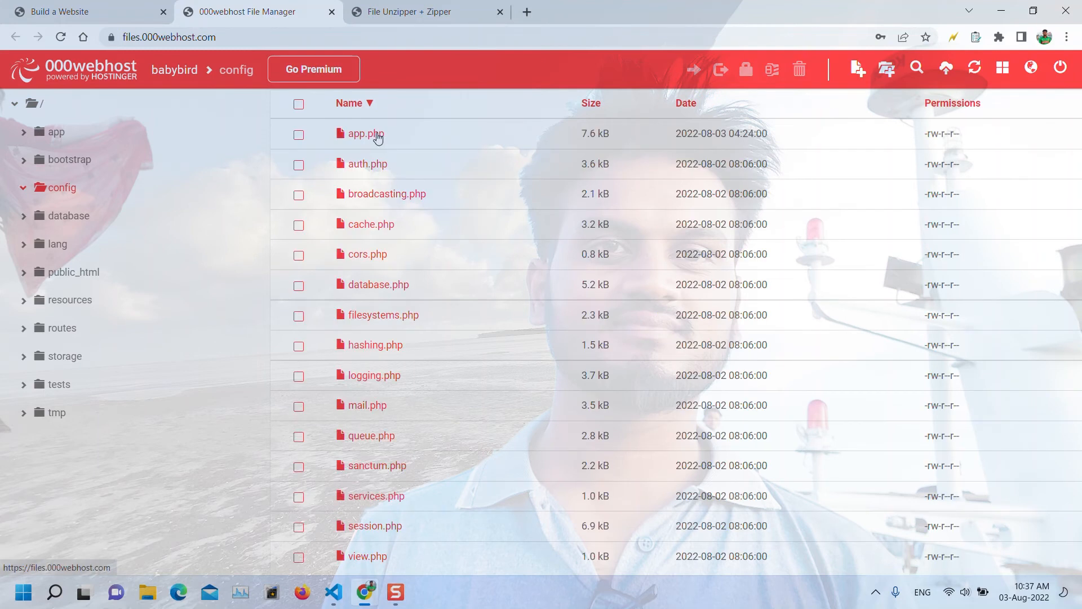
pyautogui.doubleClick(378, 136)
pyautogui.scroll(-7, 460, 275)
pyautogui.scroll(-13, 461, 275)
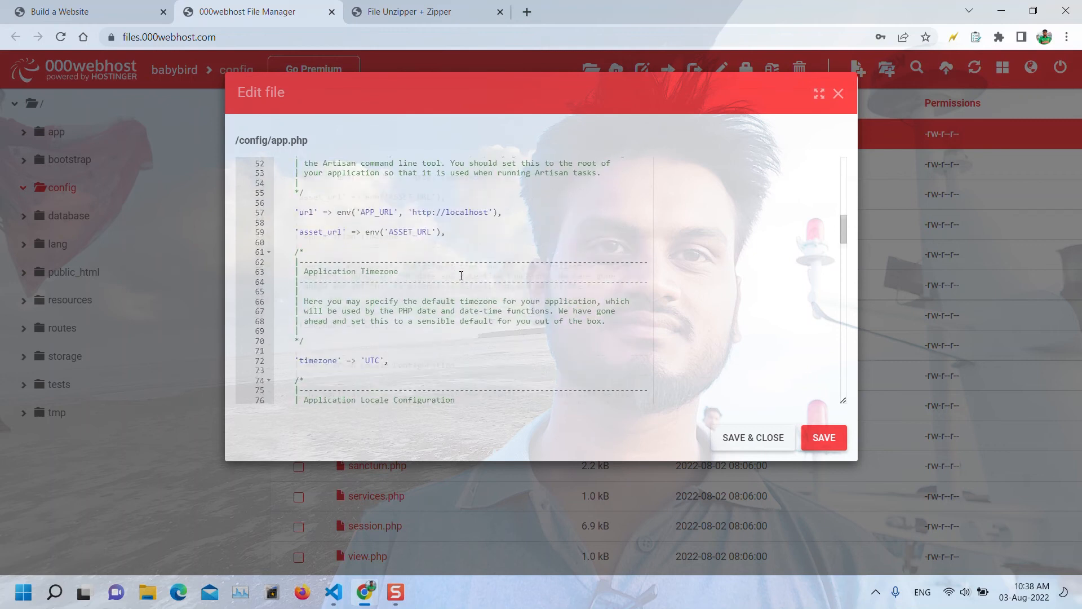
pyautogui.scroll(-2, 461, 275)
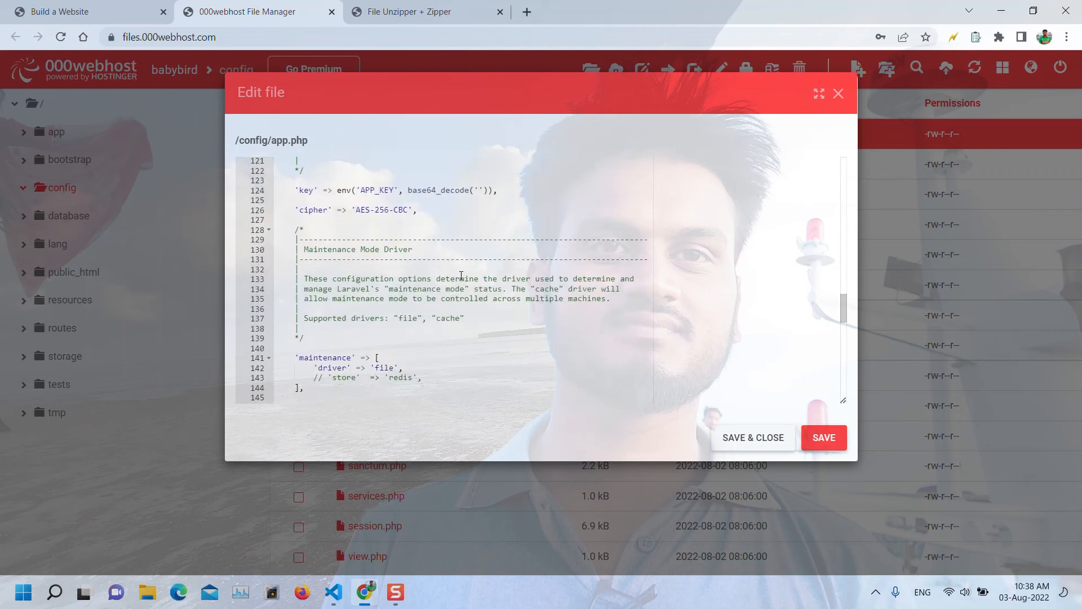
pyautogui.click(478, 190)
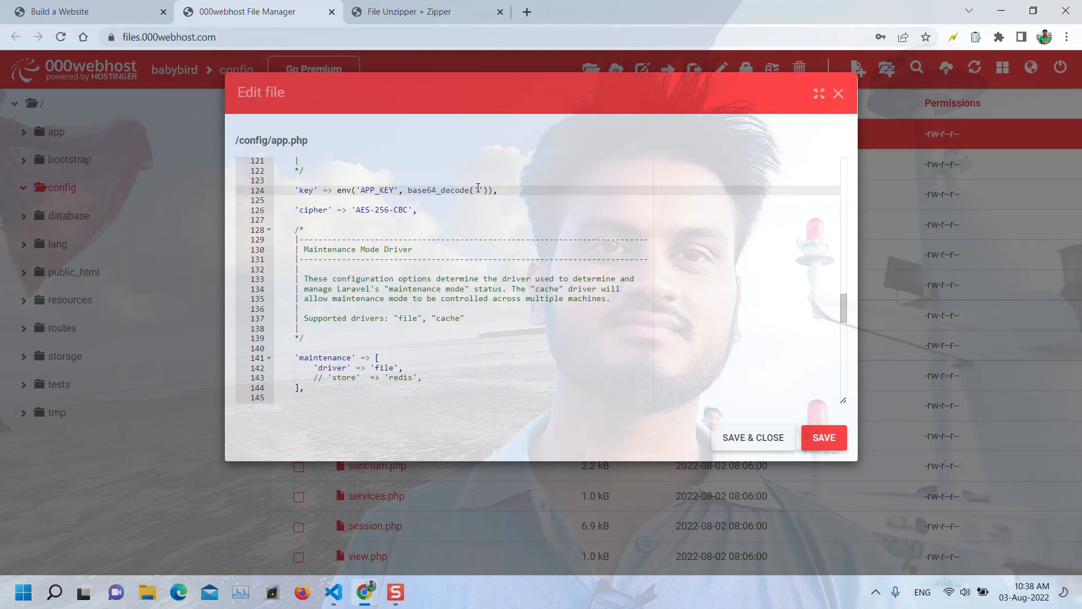
pyautogui.hotkey('ctrl', 'v')
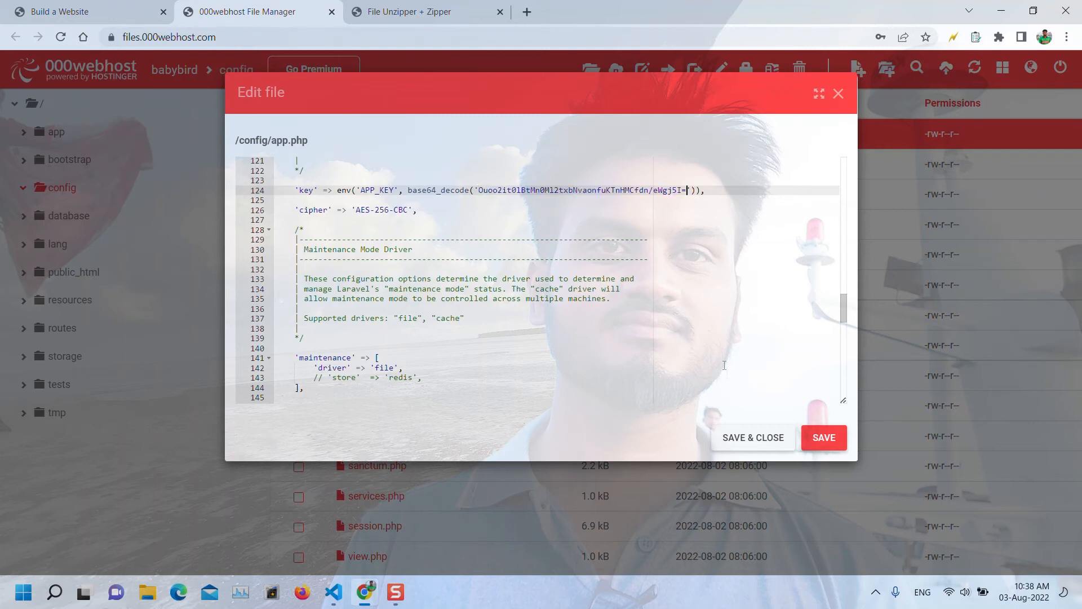
pyautogui.click(762, 437)
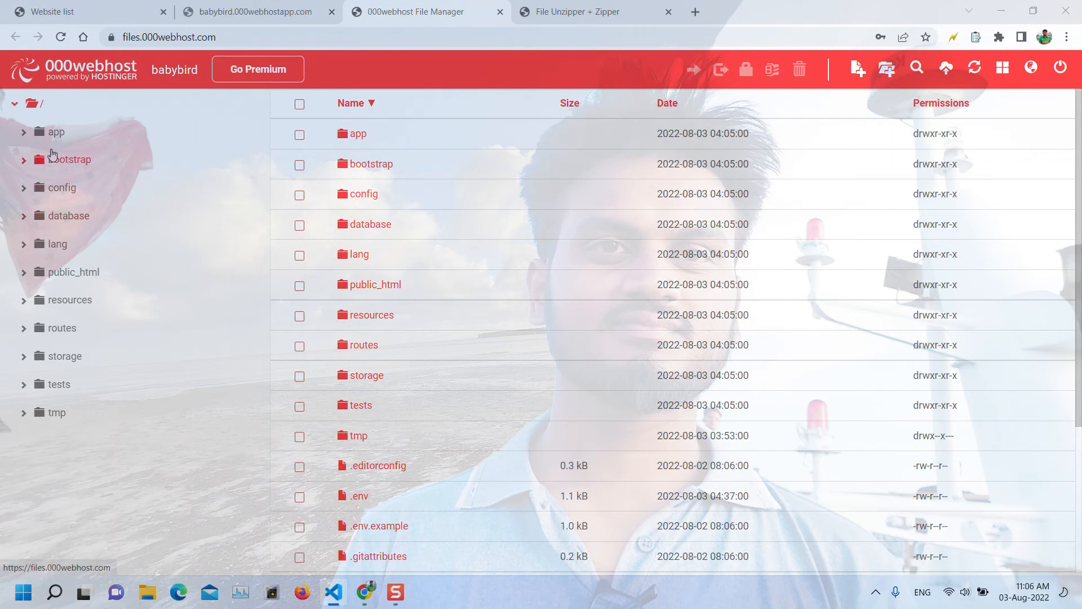
# Step: Open the cache folder inside the bootstrap directory to inspect its contents
pyautogui.click(39, 161)
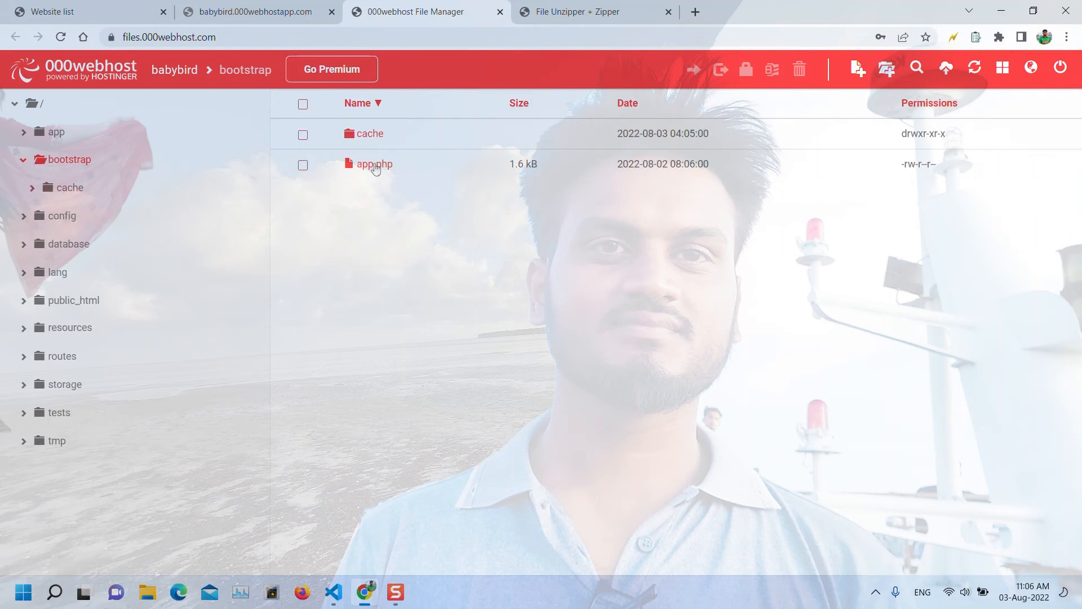
pyautogui.click(368, 138)
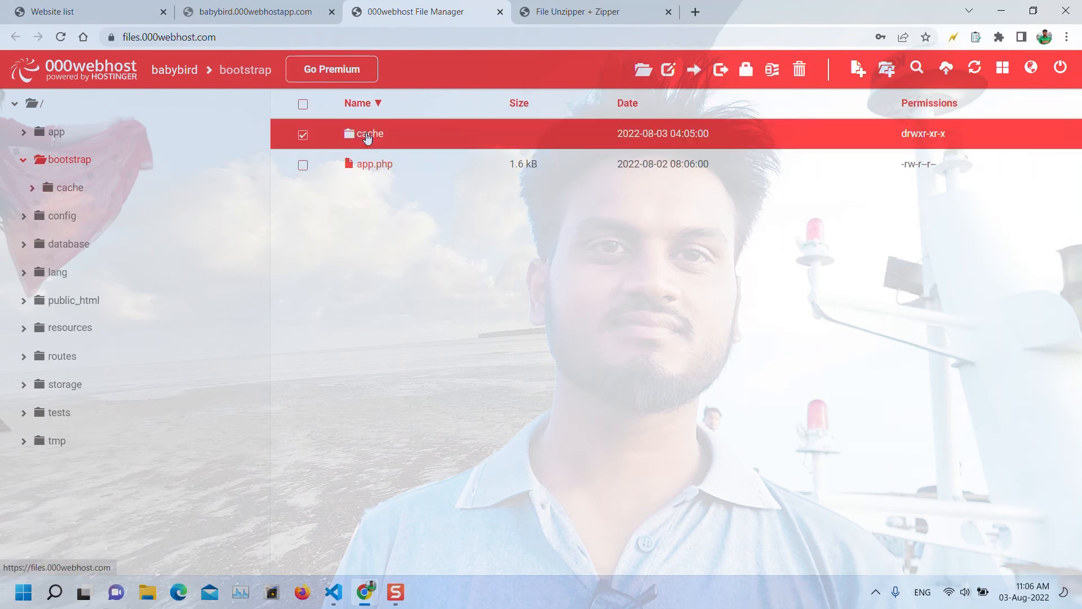
pyautogui.doubleClick(368, 137)
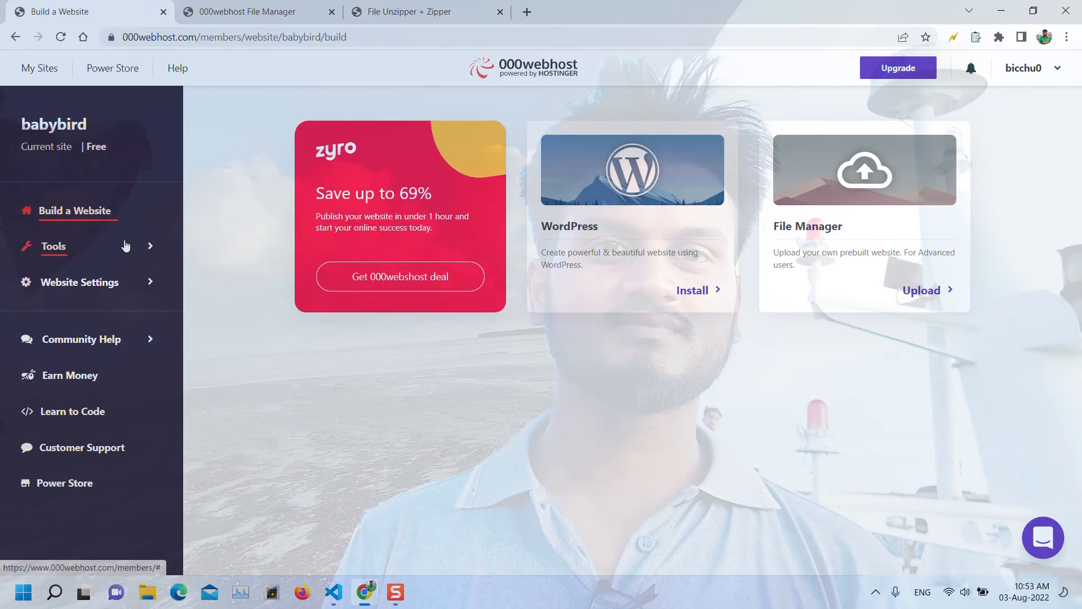
# Step: Start a new database in the site's Database Manager with the name baby_db and the username babybird
pyautogui.click(125, 246)
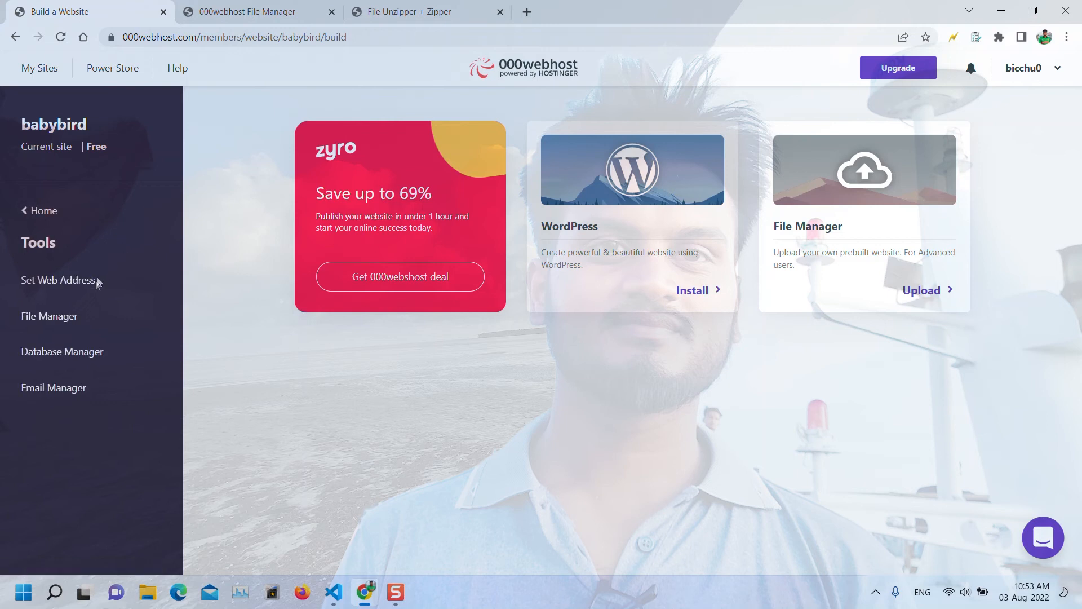
pyautogui.click(66, 351)
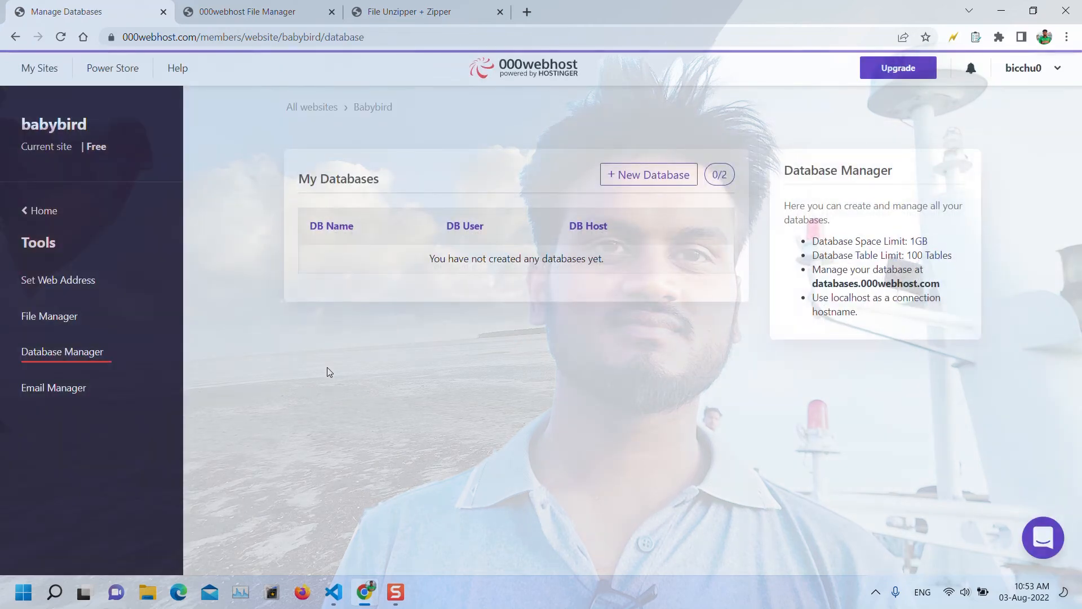
pyautogui.click(649, 175)
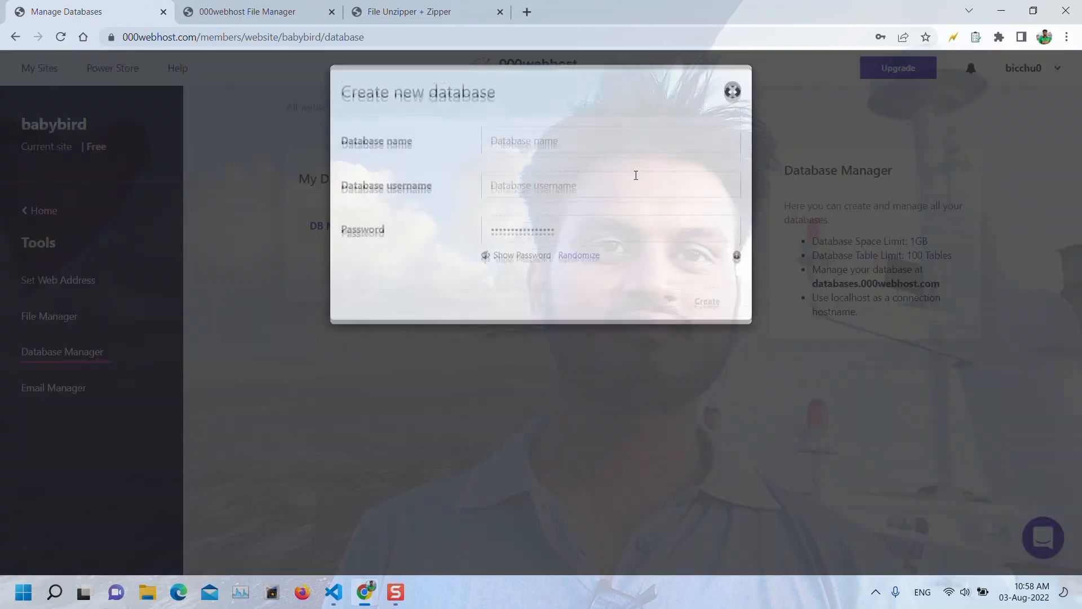
pyautogui.click(548, 145)
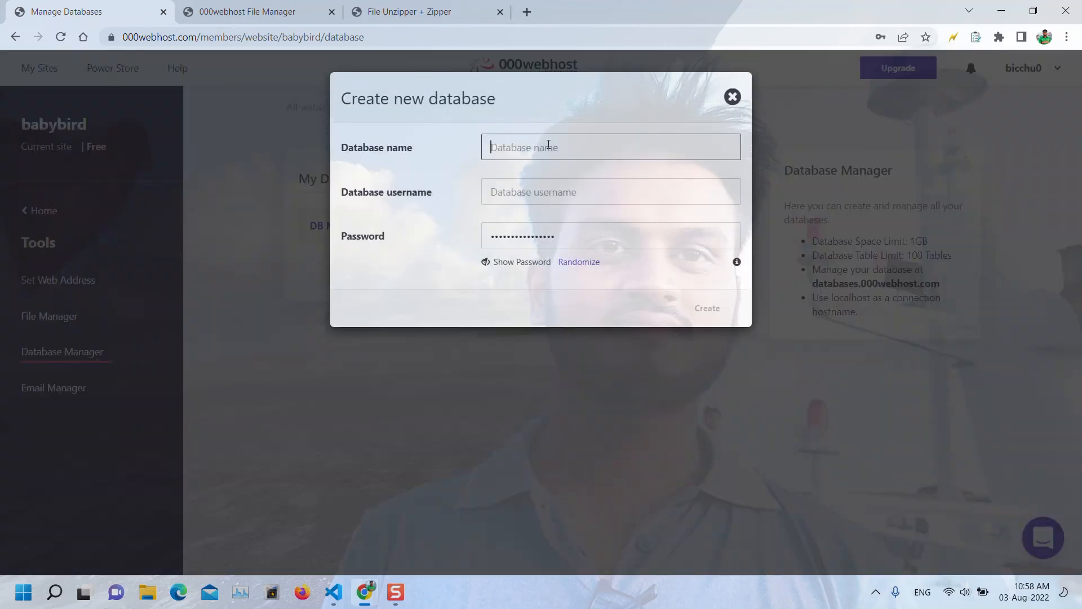
pyautogui.write('baby')
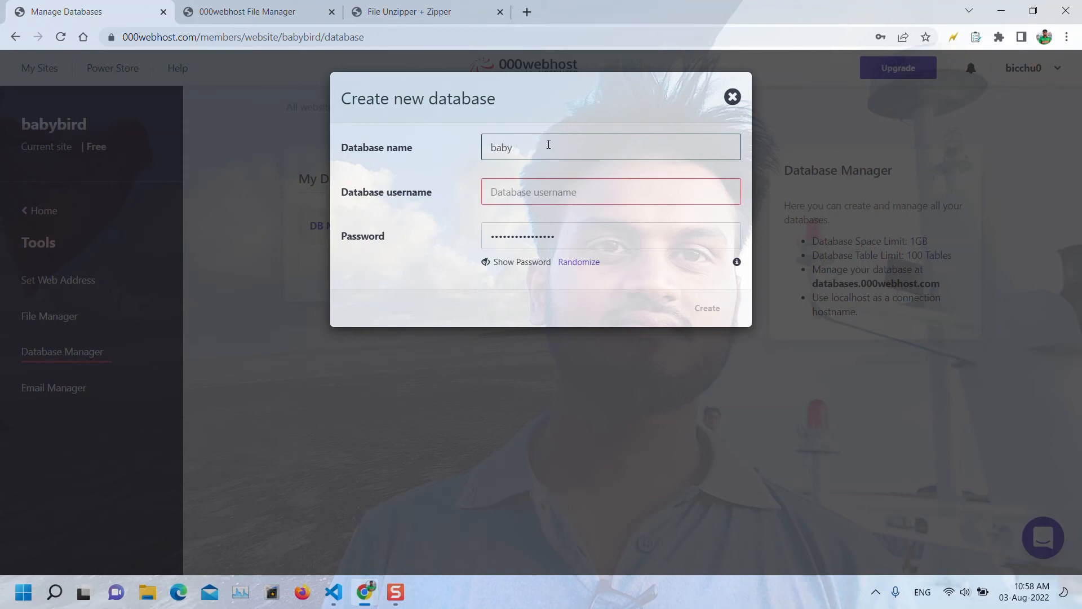
pyautogui.write('_db')
pyautogui.press('Tab')
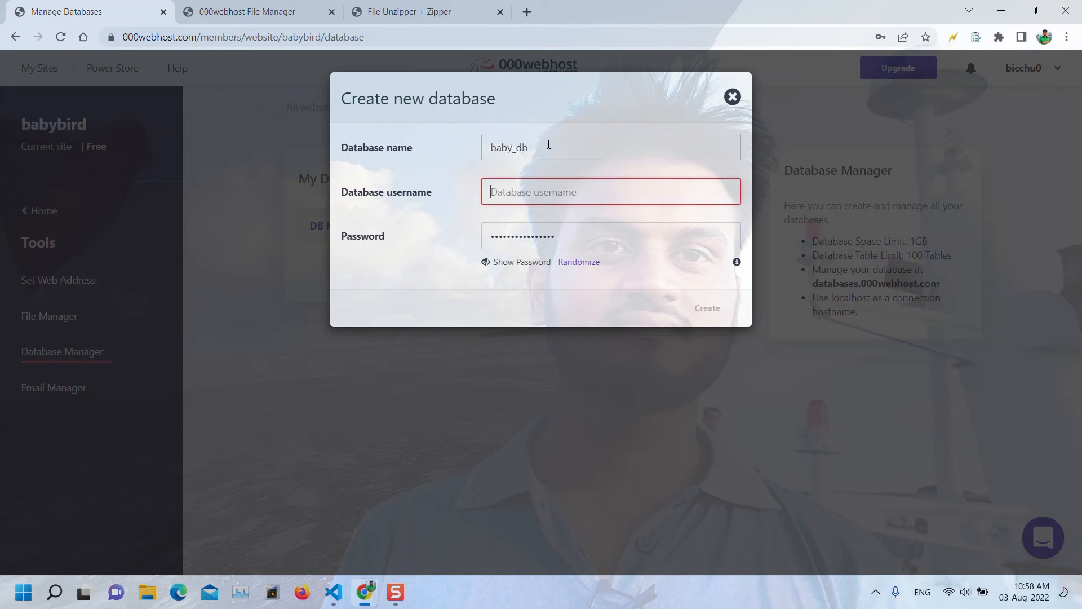
pyautogui.write('babybird')
pyautogui.press('Tab')
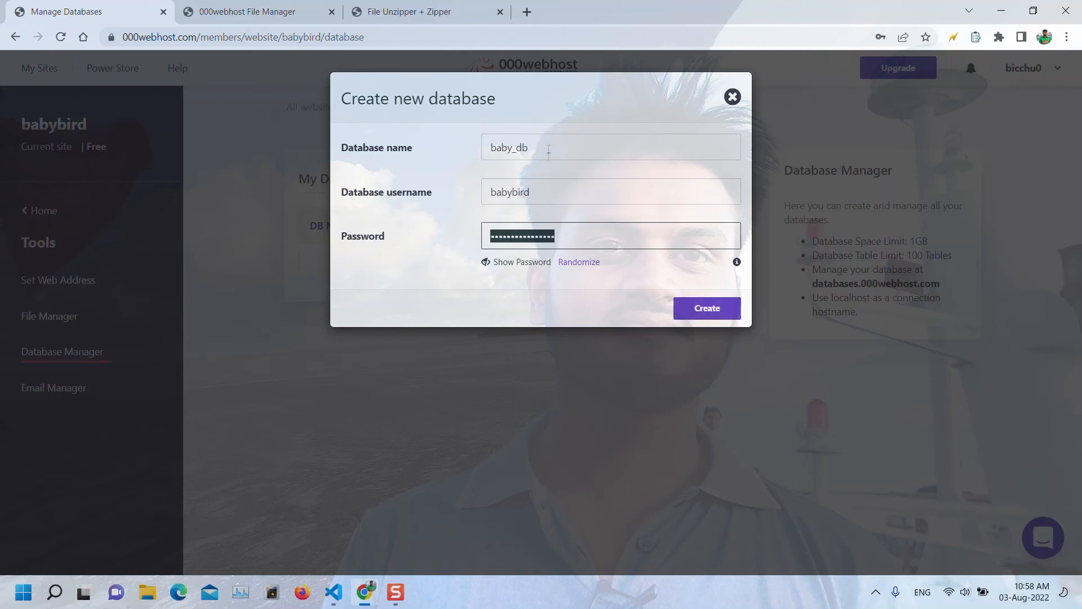
# Step: Reveal the new database's password, generate a fresh random one, check the password requirements and select the whole password for copying
pyautogui.click(536, 265)
pyautogui.click(595, 236)
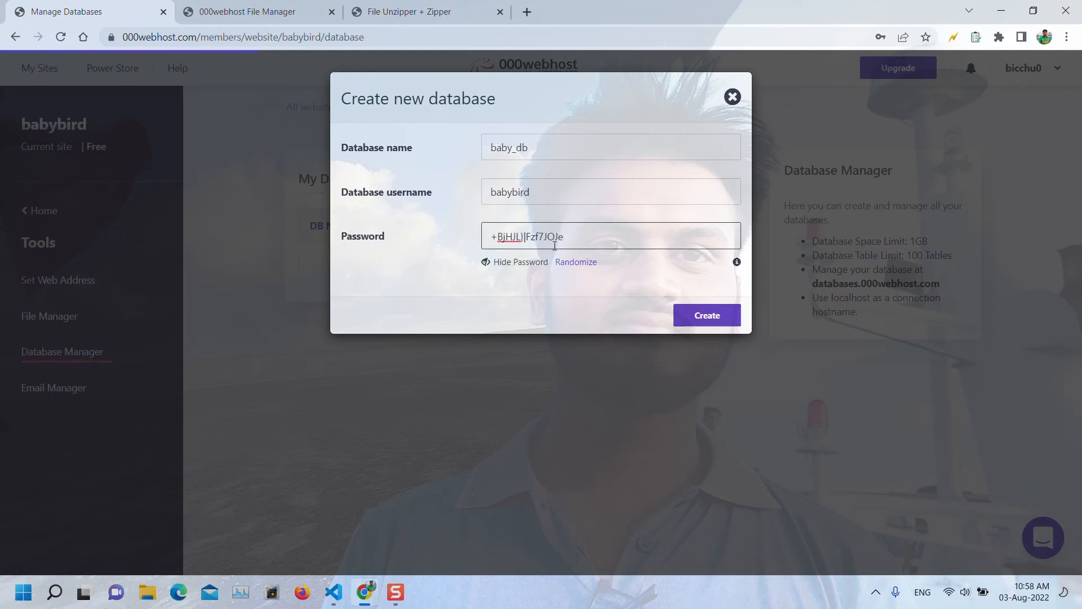
pyautogui.click(563, 262)
pyautogui.click(563, 262)
pyautogui.click(563, 262)
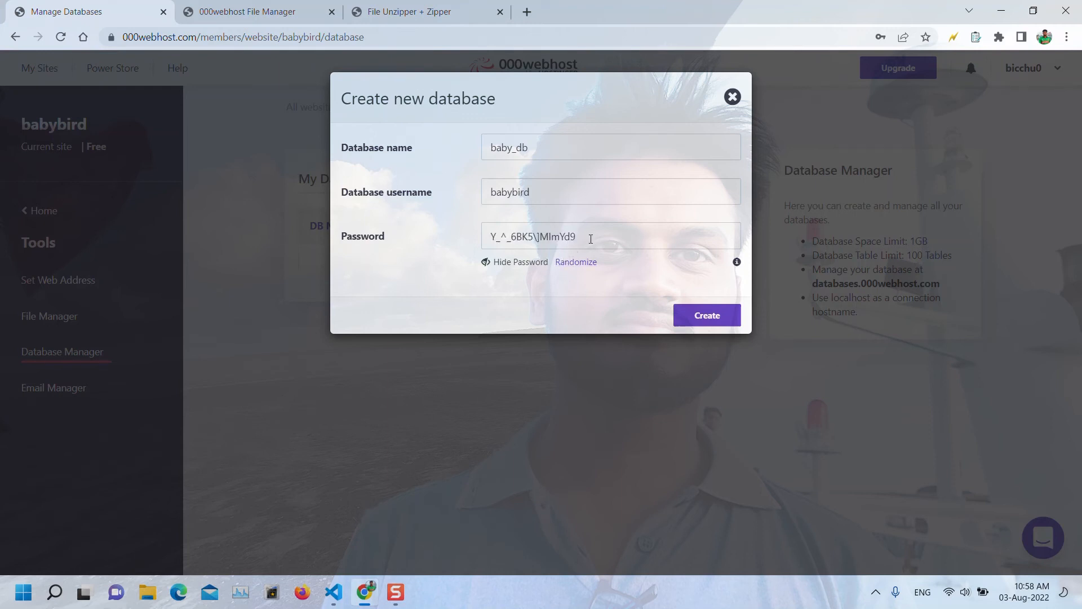
pyautogui.moveTo(592, 236); pyautogui.dragTo(449, 248)
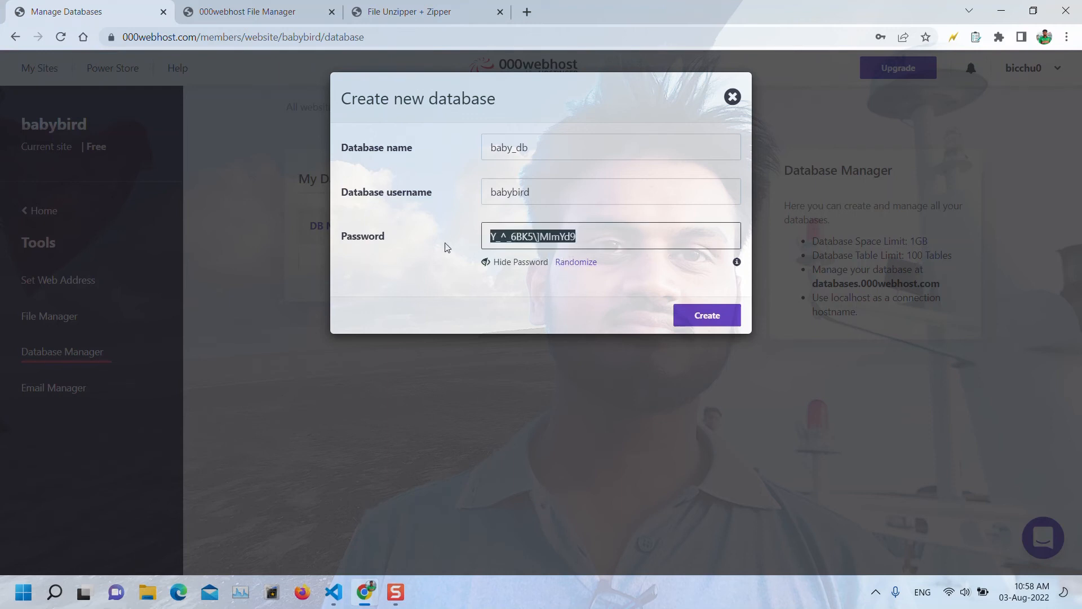
pyautogui.moveTo(739, 264)
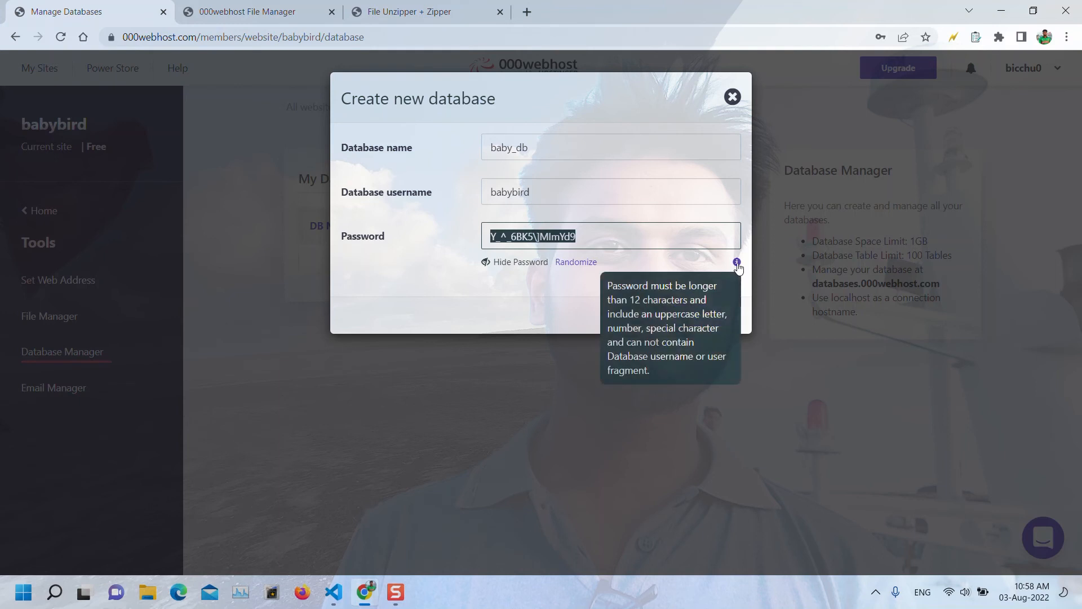
pyautogui.click(552, 291)
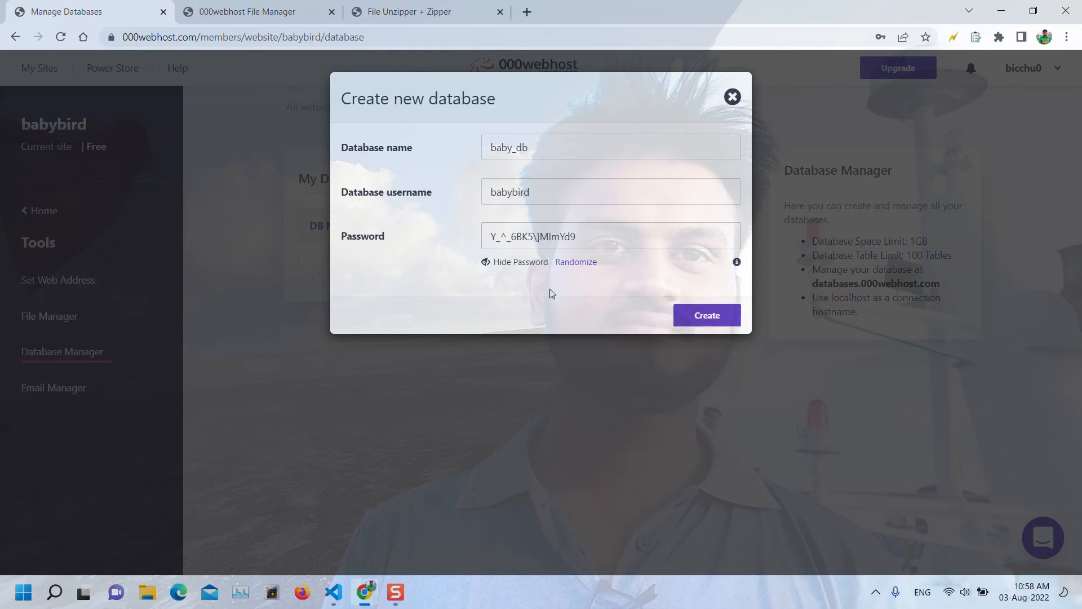
pyautogui.moveTo(599, 236); pyautogui.dragTo(453, 242)
# Step: Create the database and open it in phpMyAdmin
pyautogui.click(693, 314)
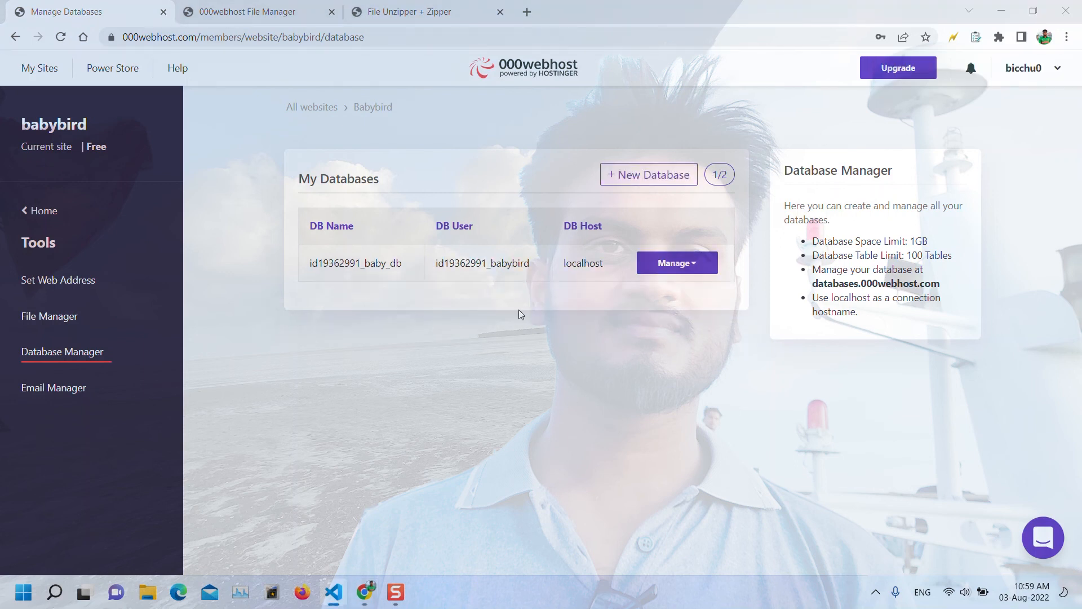
pyautogui.click(688, 269)
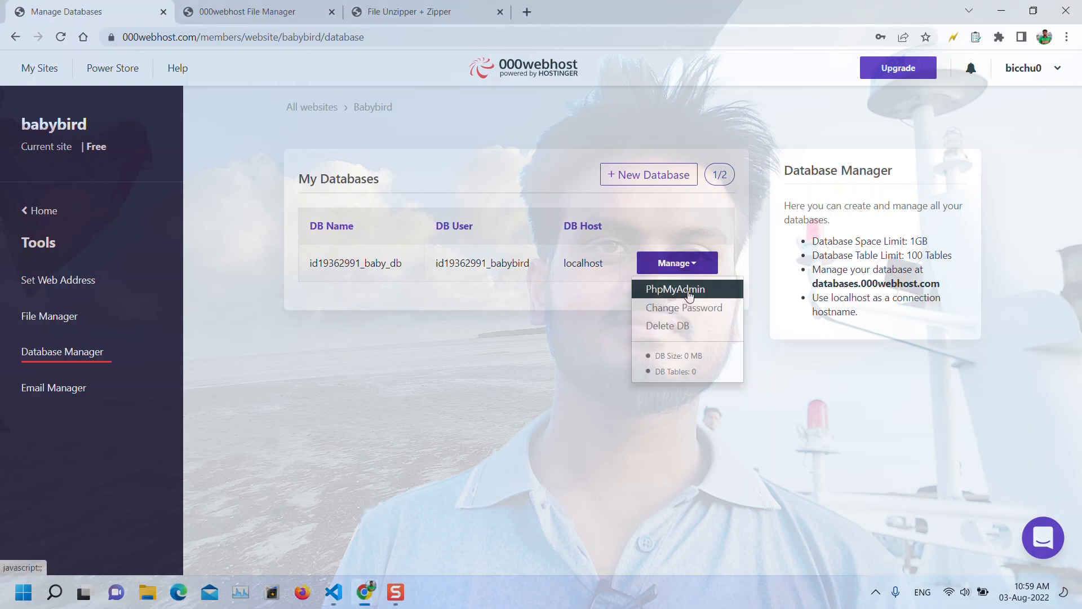
pyautogui.click(681, 291)
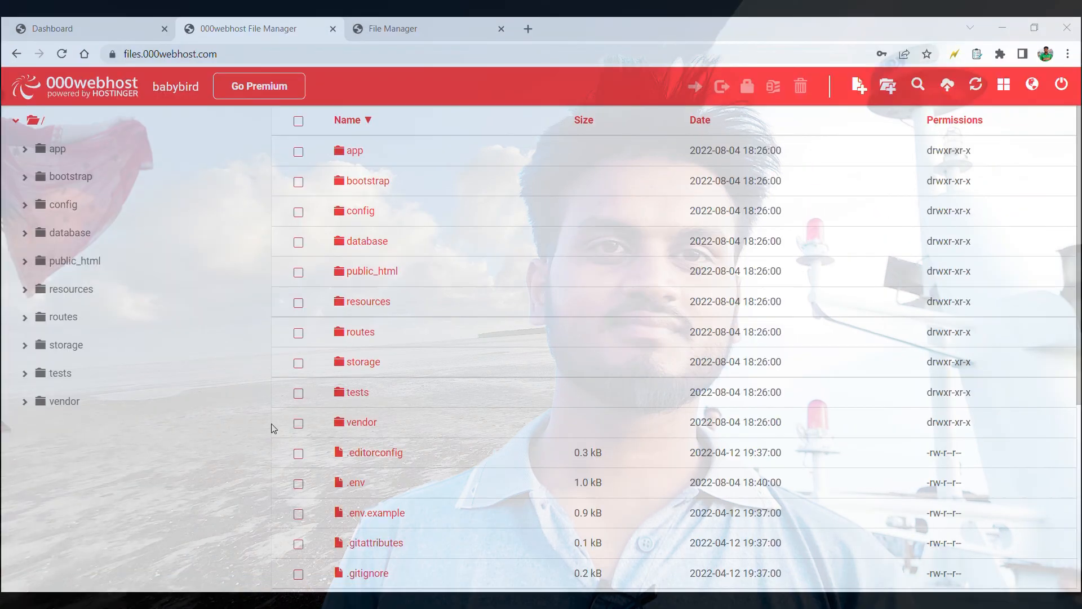
# Step: Open the root .env file, check its DB_HOST, DB_DATABASE, DB_USERNAME and DB_PASSWORD values, and save and close it
pyautogui.click(360, 491)
pyautogui.doubleClick(360, 491)
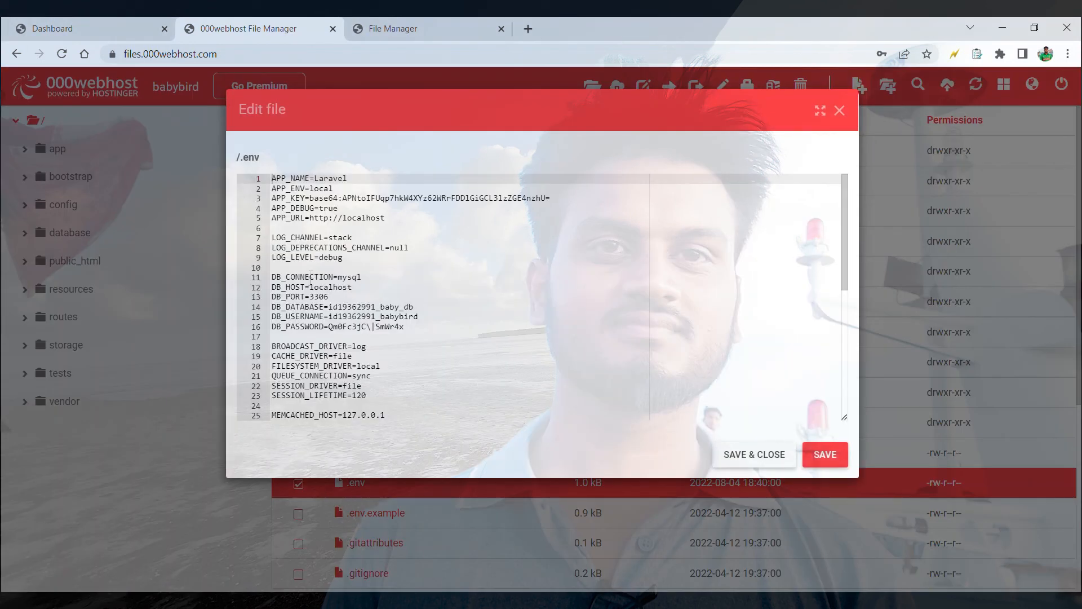
pyautogui.doubleClick(328, 288)
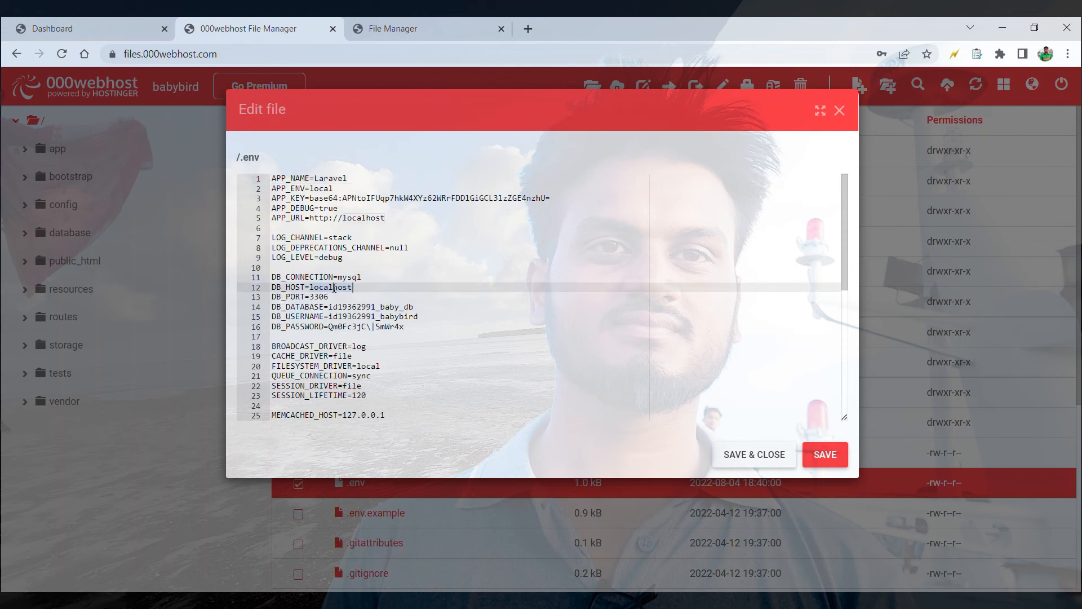
pyautogui.doubleClick(372, 307)
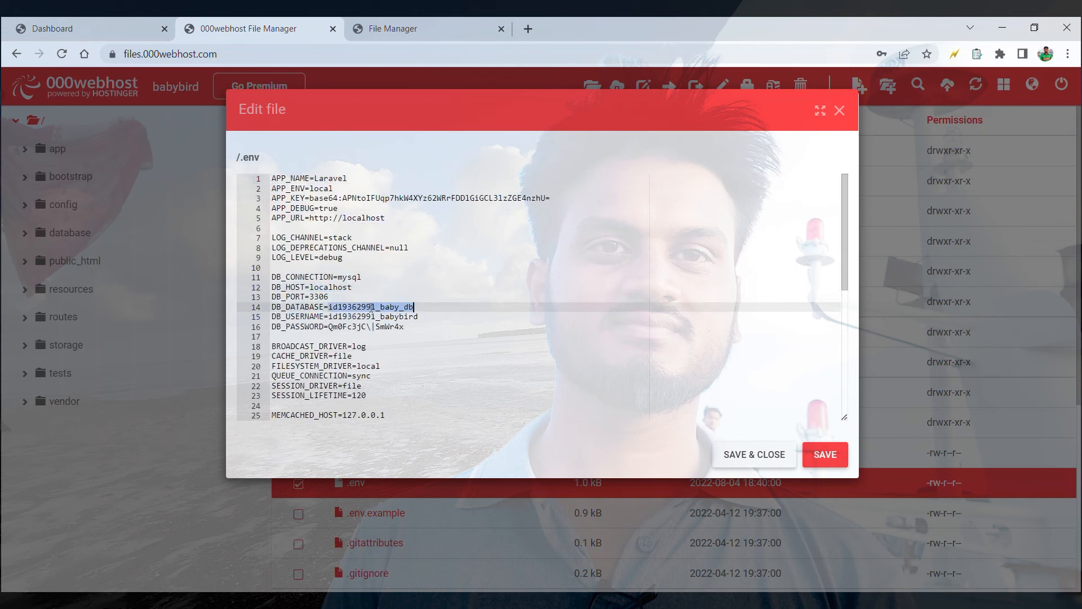
pyautogui.doubleClick(383, 314)
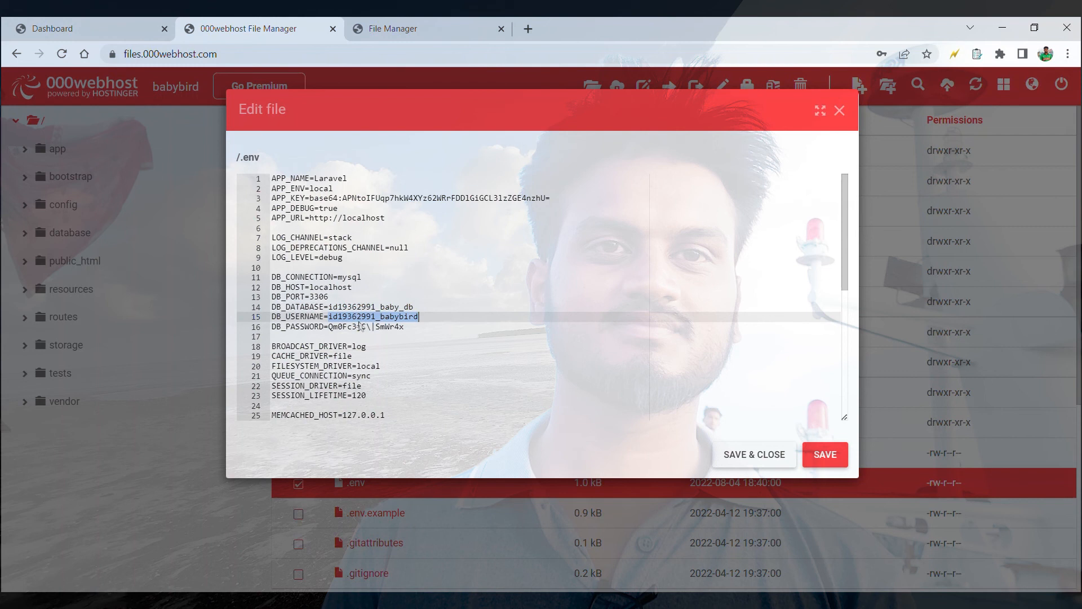
pyautogui.doubleClick(364, 326)
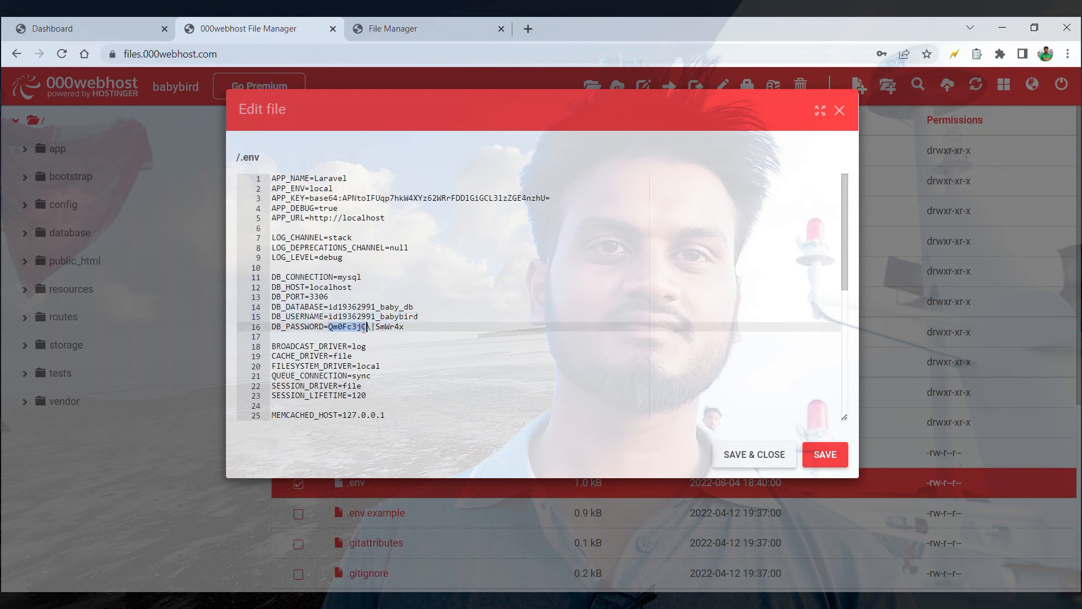
pyautogui.click(750, 457)
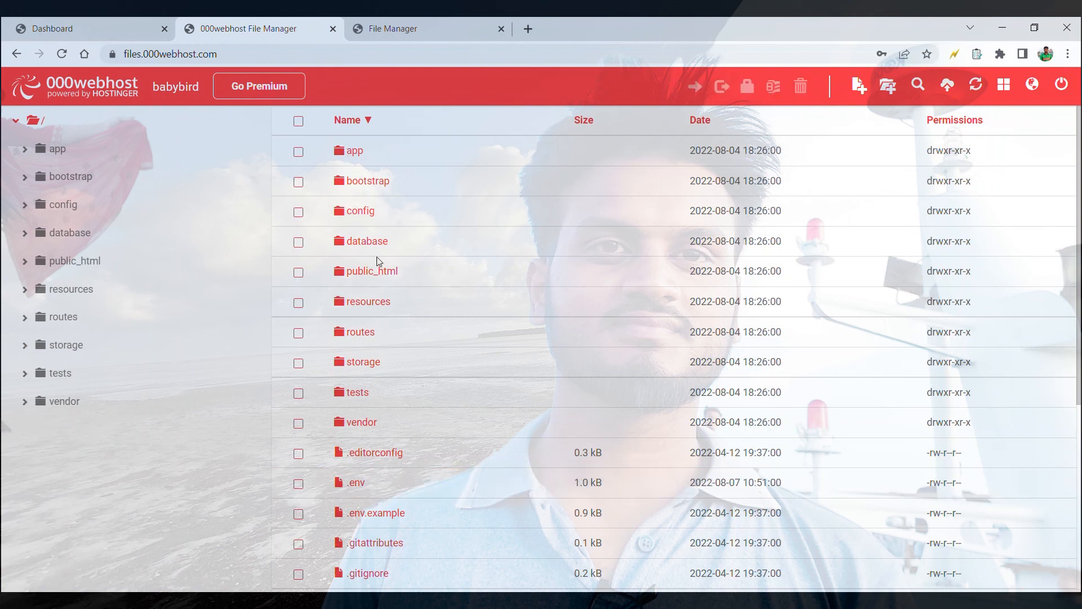
# Step: Open config/database.php, check the mysql connection's host, database, username and password values, and save and close the file
pyautogui.click(354, 213)
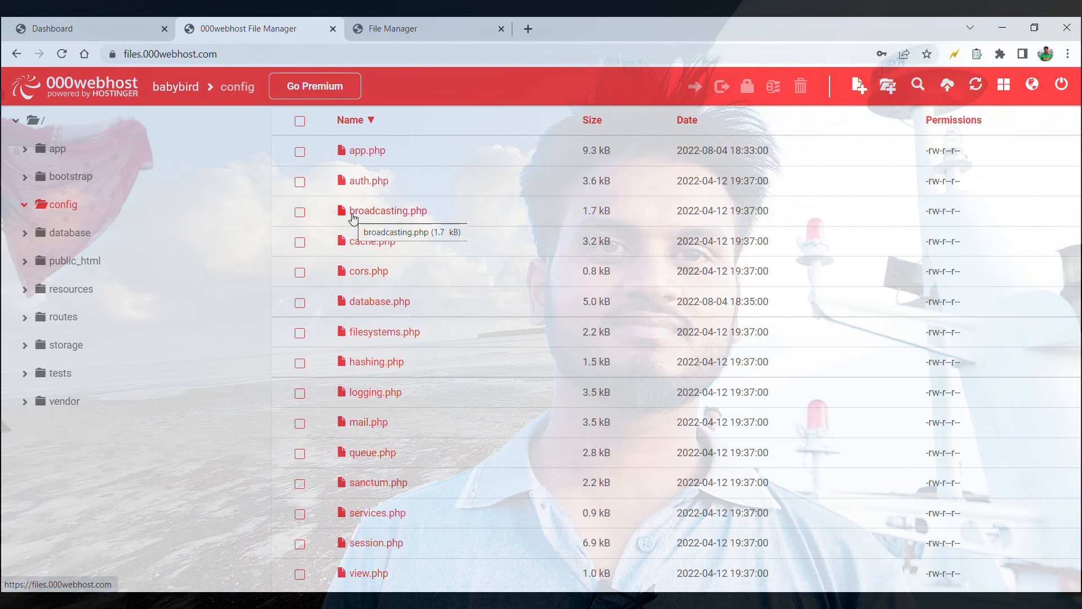
pyautogui.click(387, 308)
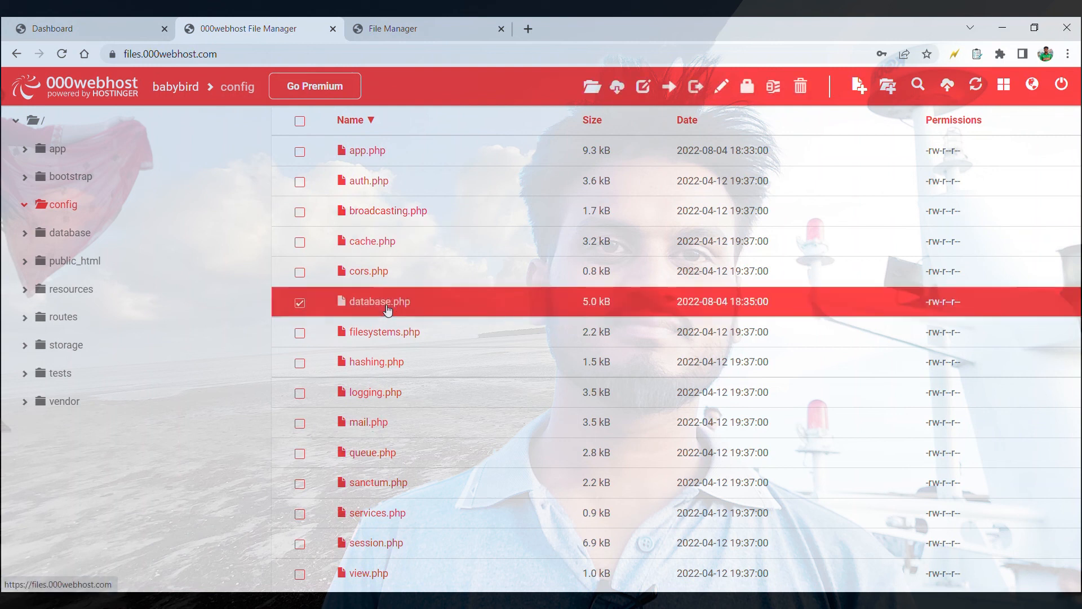
pyautogui.doubleClick(387, 307)
pyautogui.scroll(-7, 443, 318)
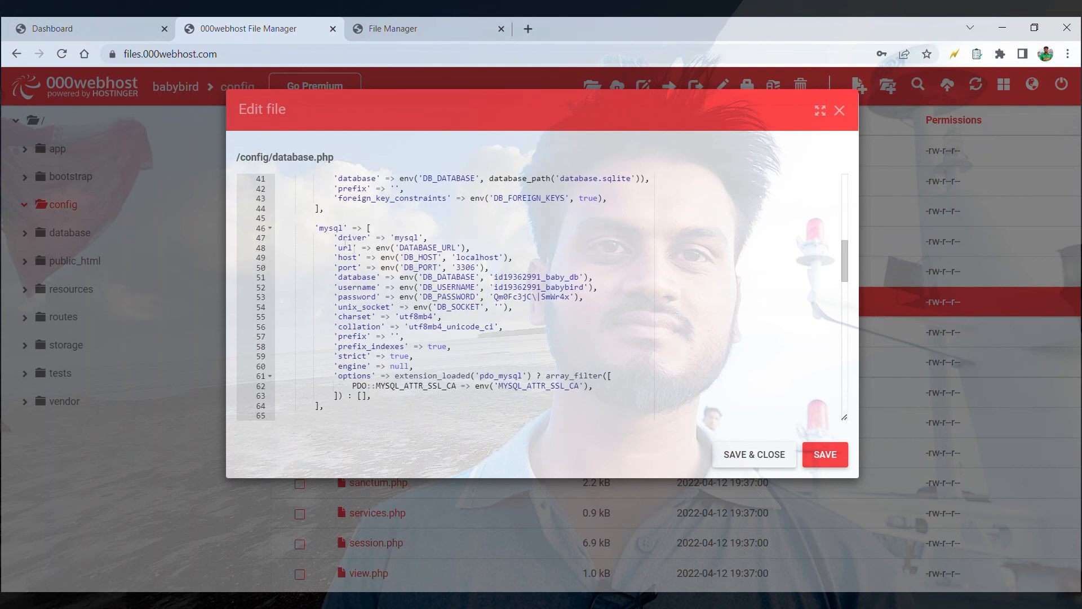
pyautogui.doubleClick(332, 228)
pyautogui.scroll(-1, 478, 288)
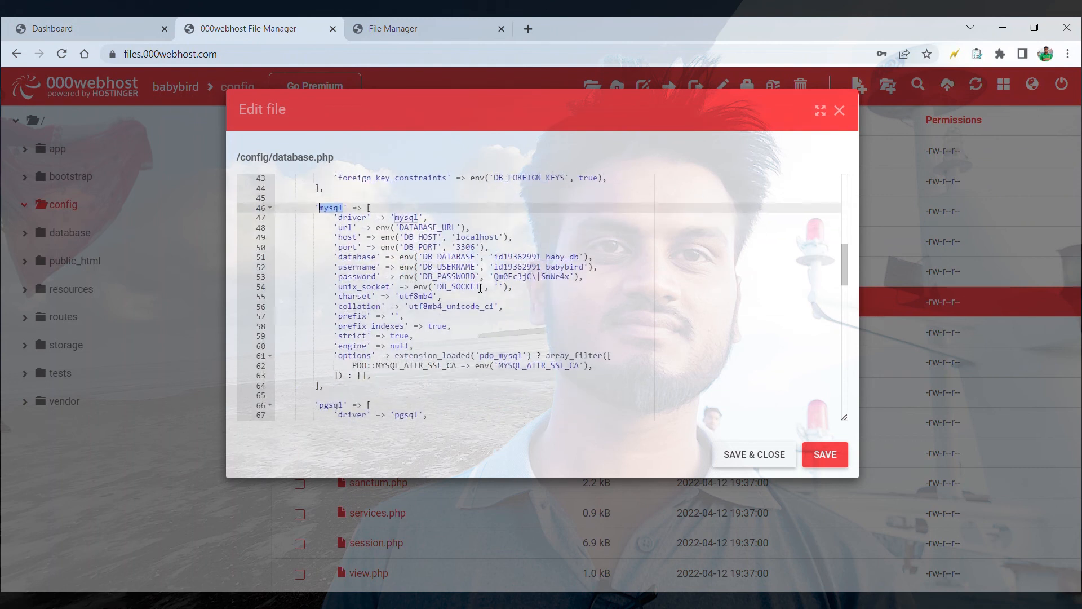
pyautogui.doubleClick(482, 228)
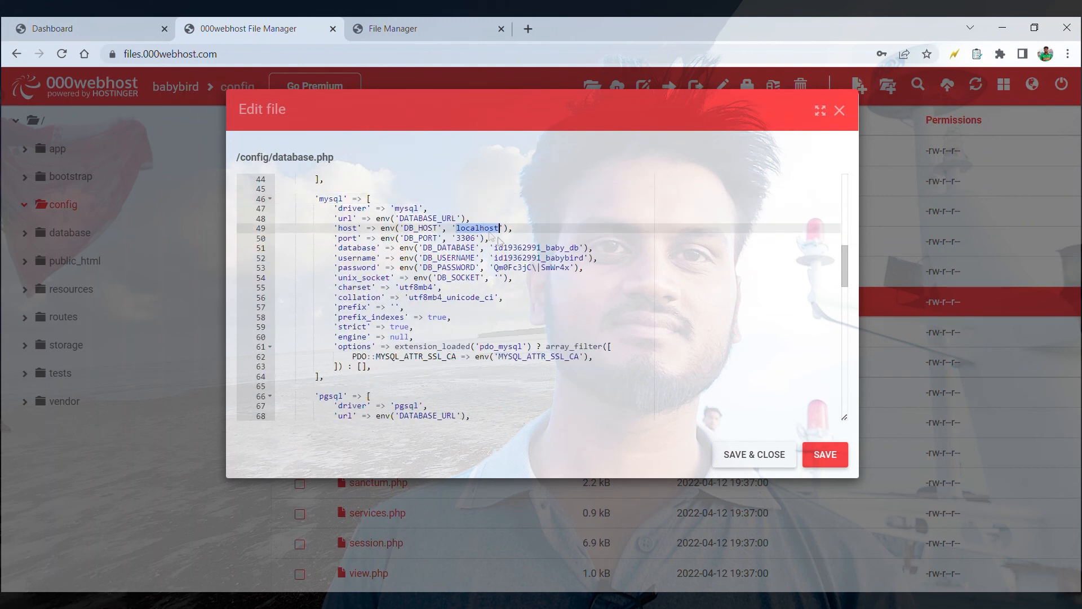
pyautogui.doubleClick(525, 247)
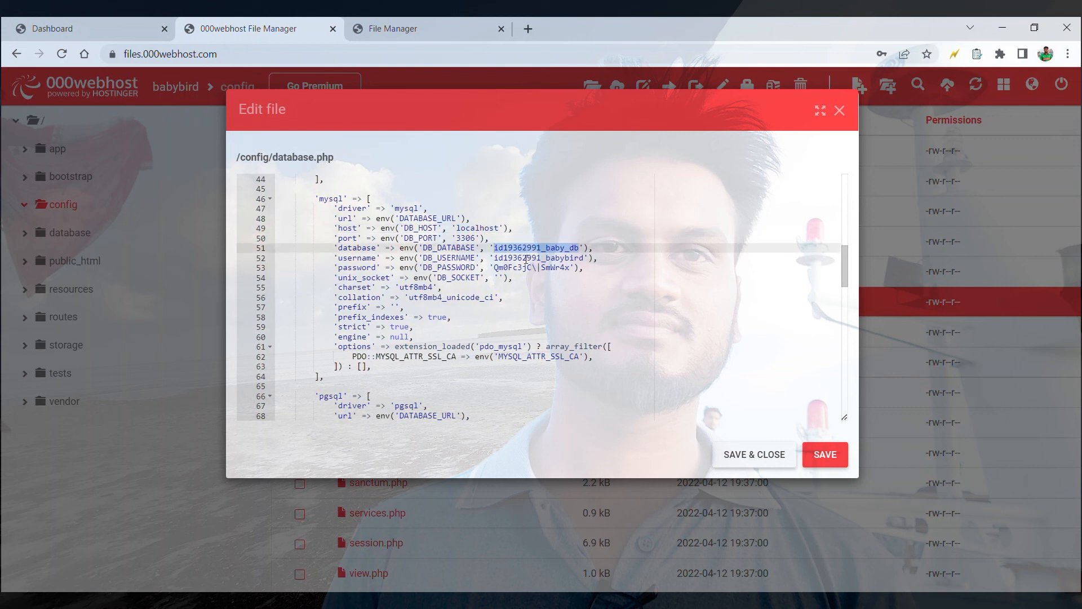
pyautogui.doubleClick(526, 258)
pyautogui.doubleClick(523, 267)
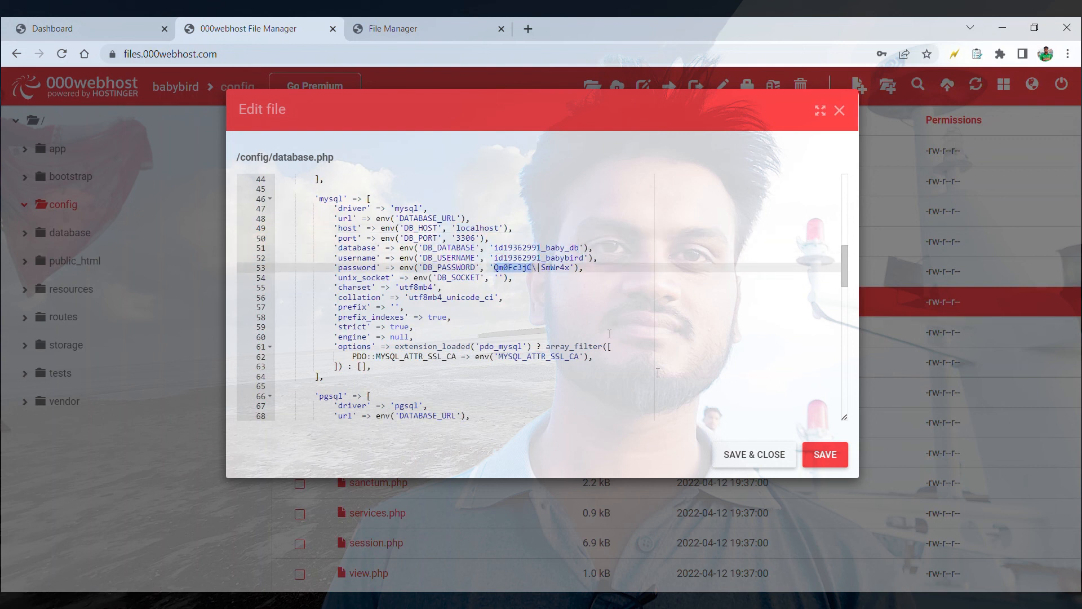
pyautogui.click(750, 454)
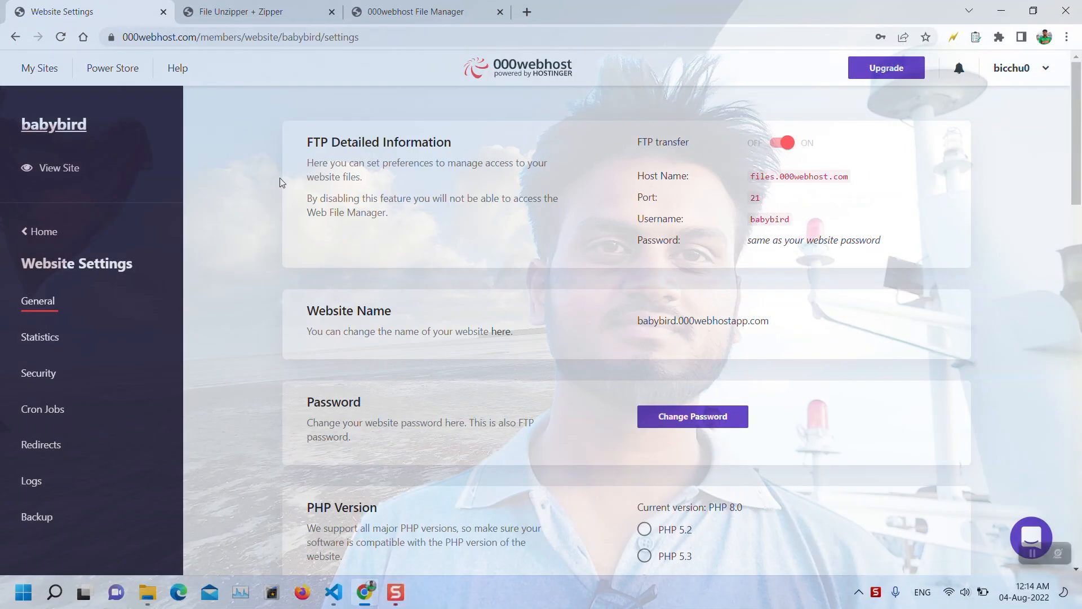
# Step: View the live babybird site from its website settings and examine the Composer message about the required PHP version
pyautogui.click(61, 169)
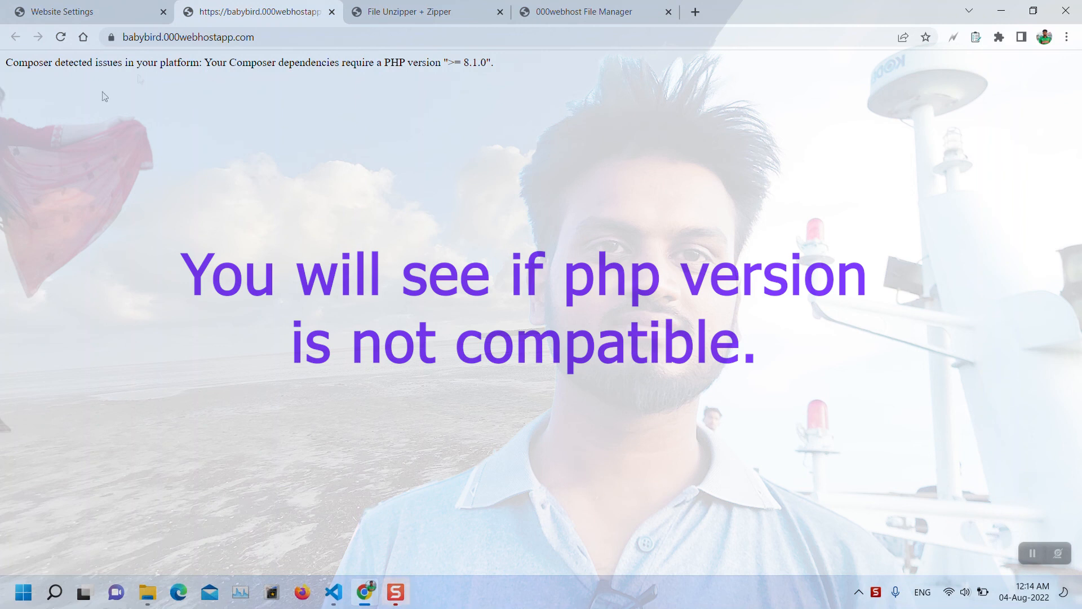
pyautogui.moveTo(79, 59); pyautogui.dragTo(501, 98)
pyautogui.click(501, 98)
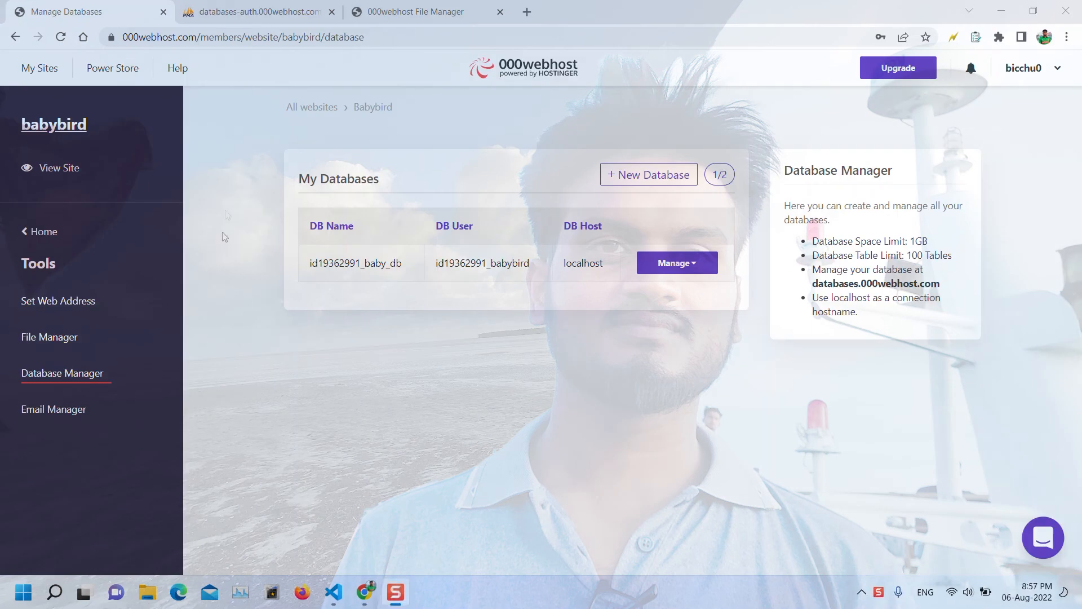
# Step: View the live babybird site from the Database Manager page
pyautogui.click(54, 169)
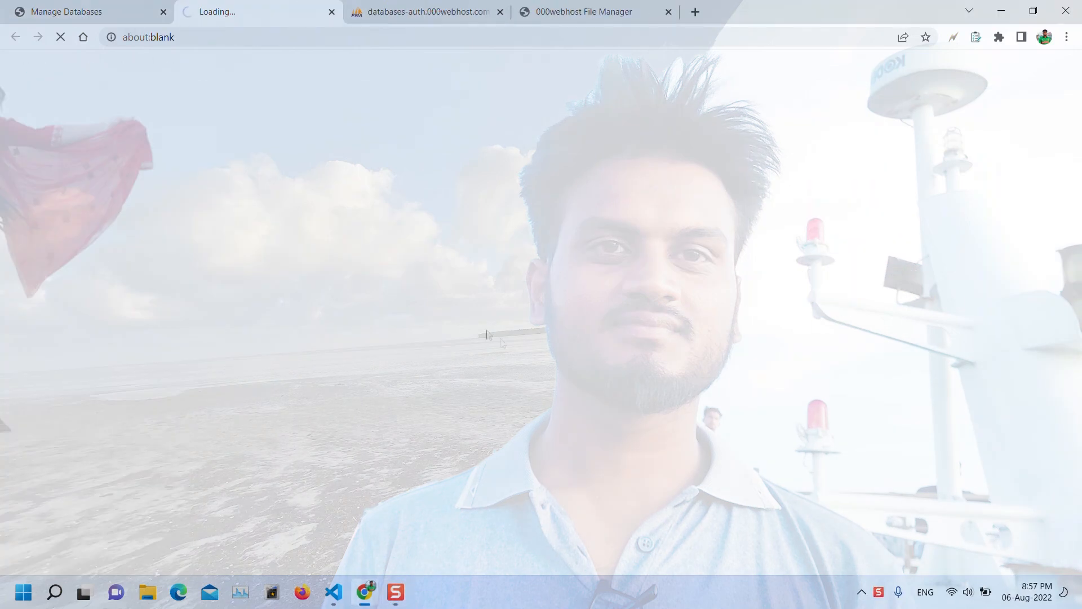